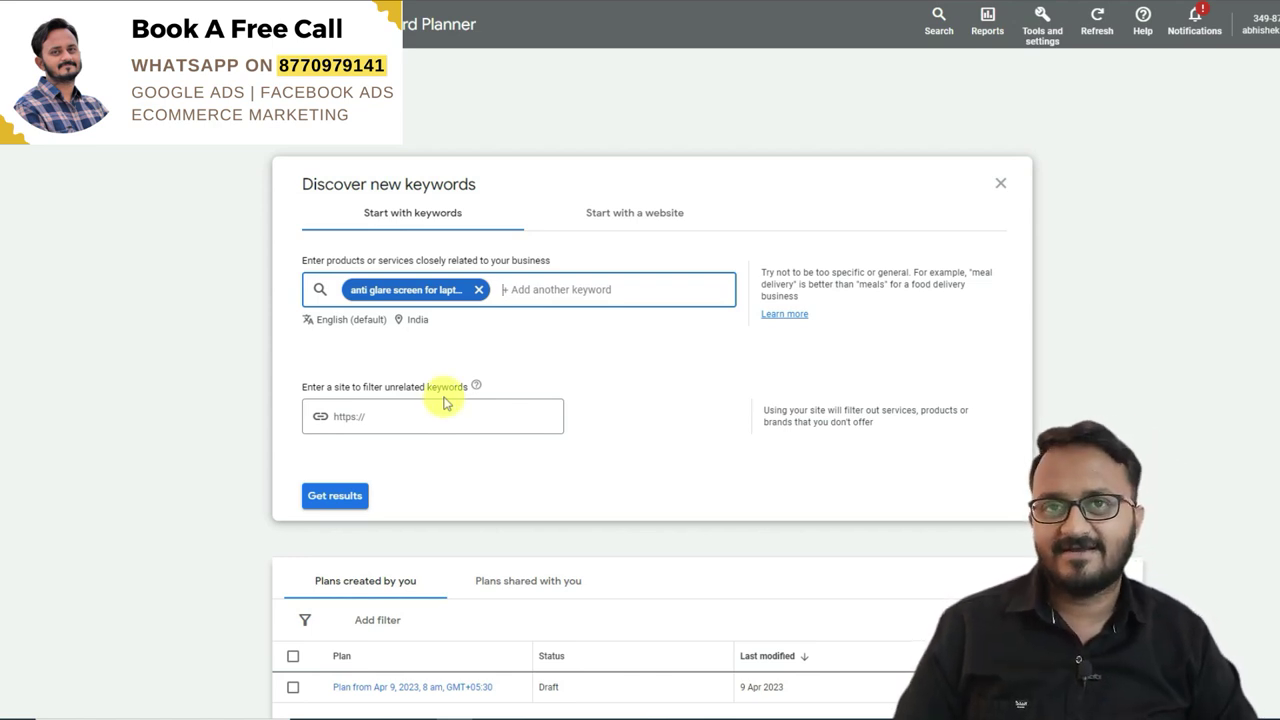
Step: Get keyword ideas for "anti glare screen for laptop" and choose Google as the search network
click(334, 496)
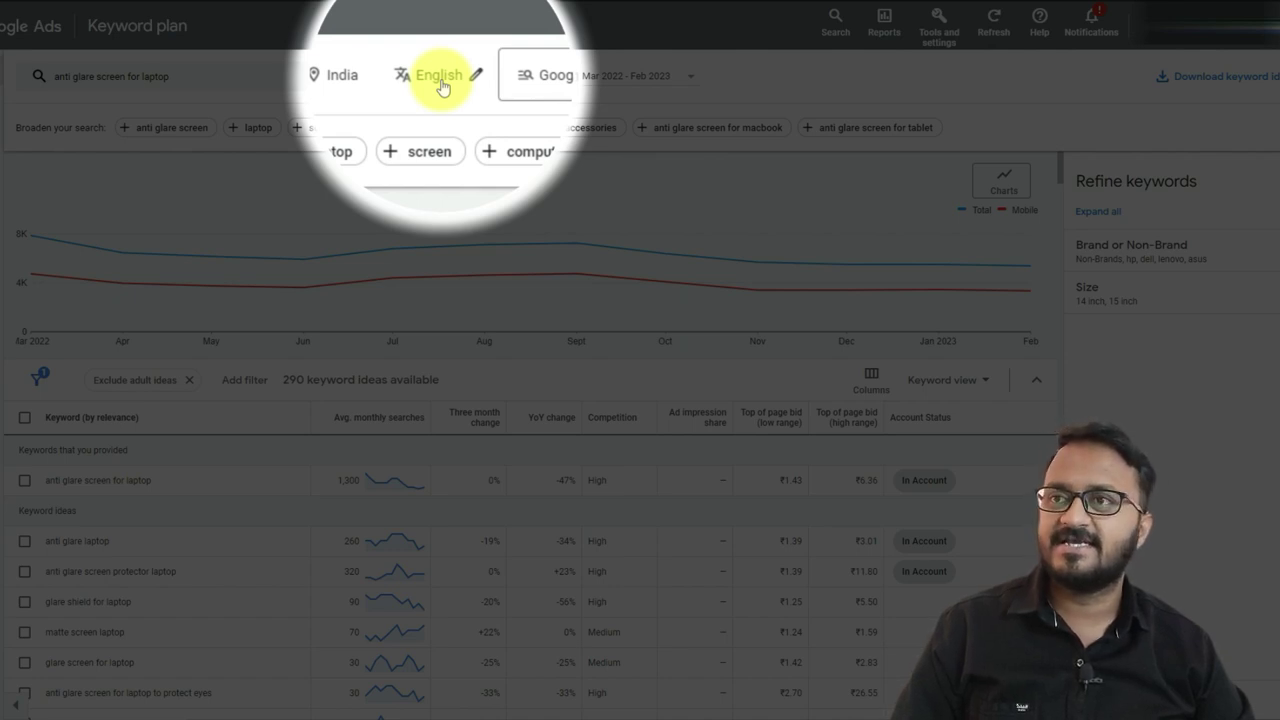
click(515, 85)
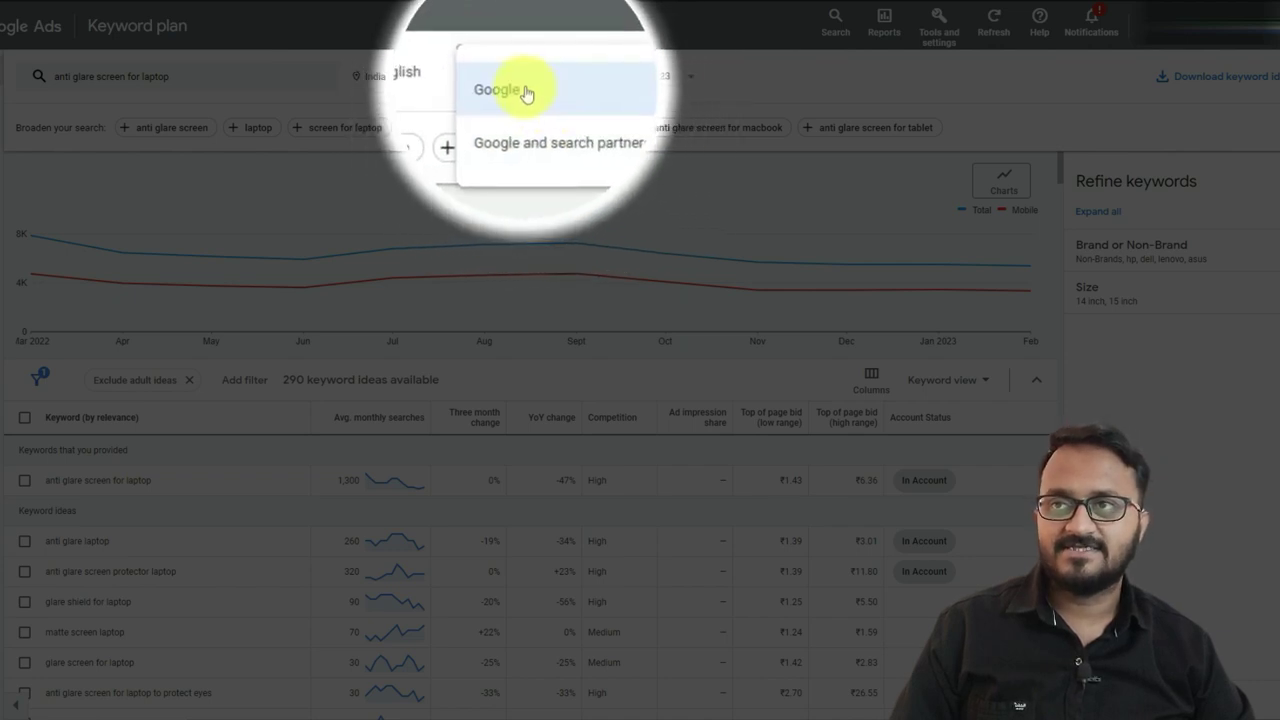
click(527, 92)
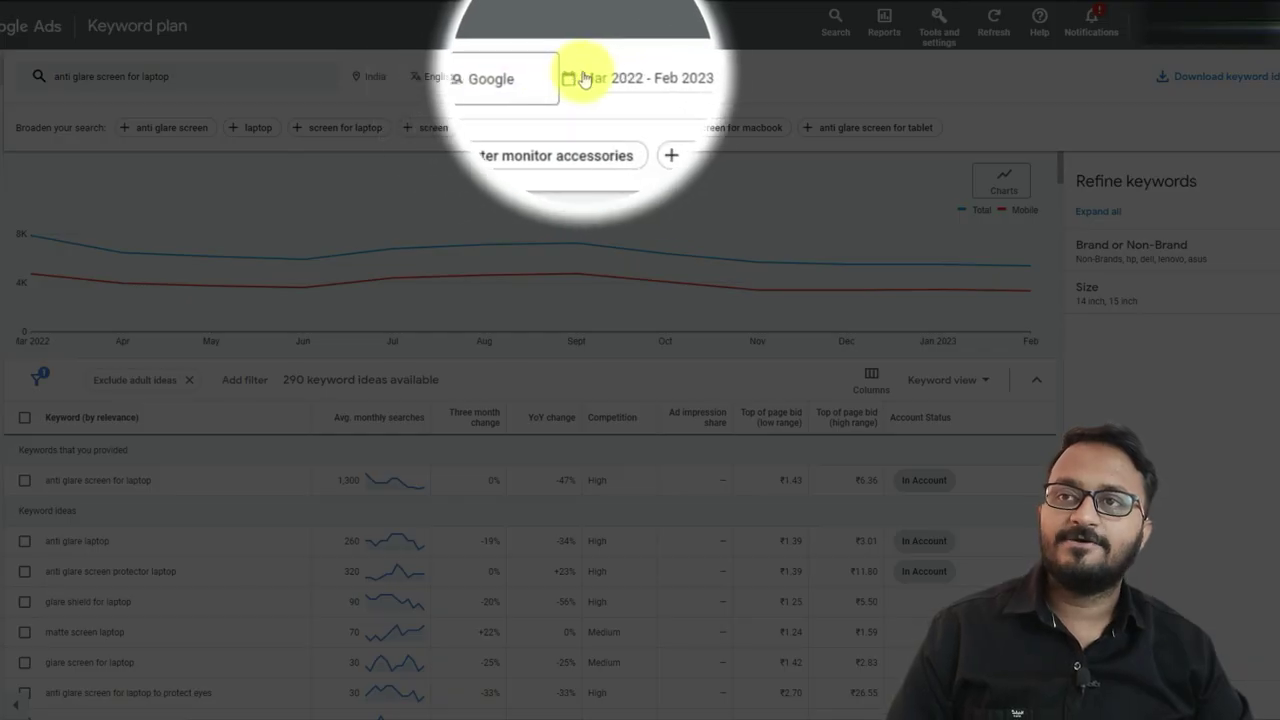
Step: Review the date range options available for the keyword data, then close them without choosing one
click(612, 78)
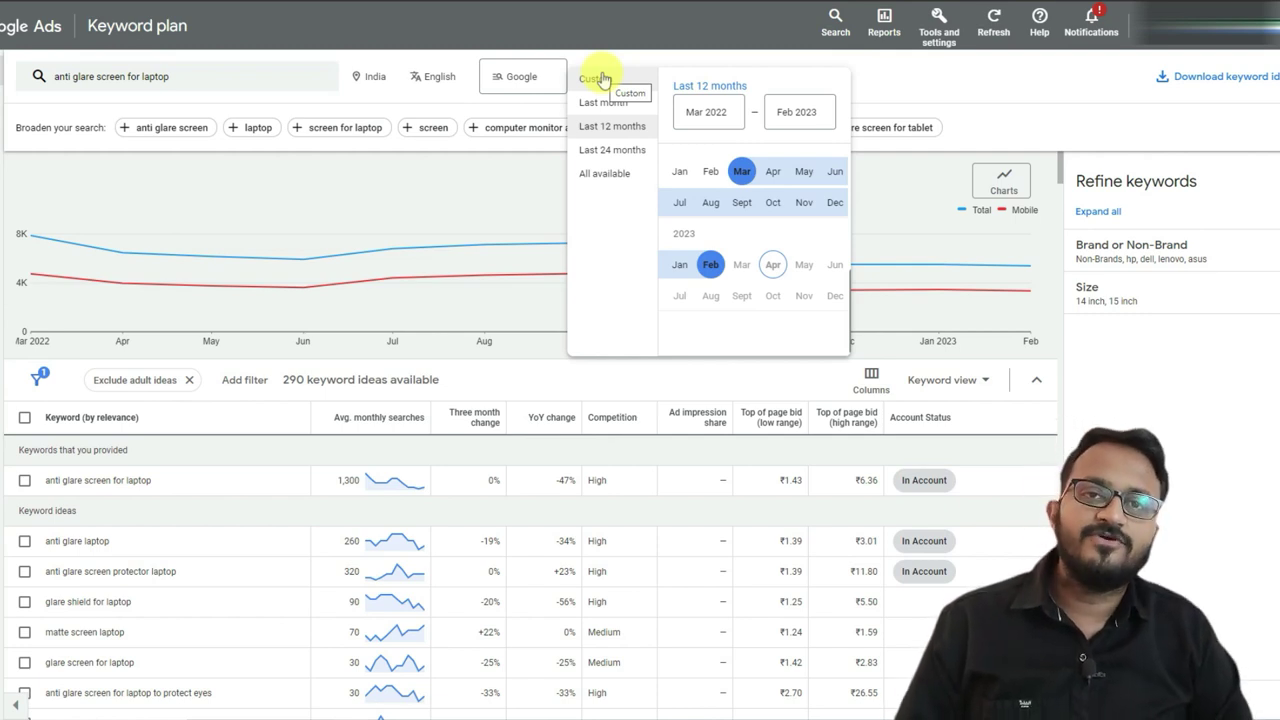
click(1183, 88)
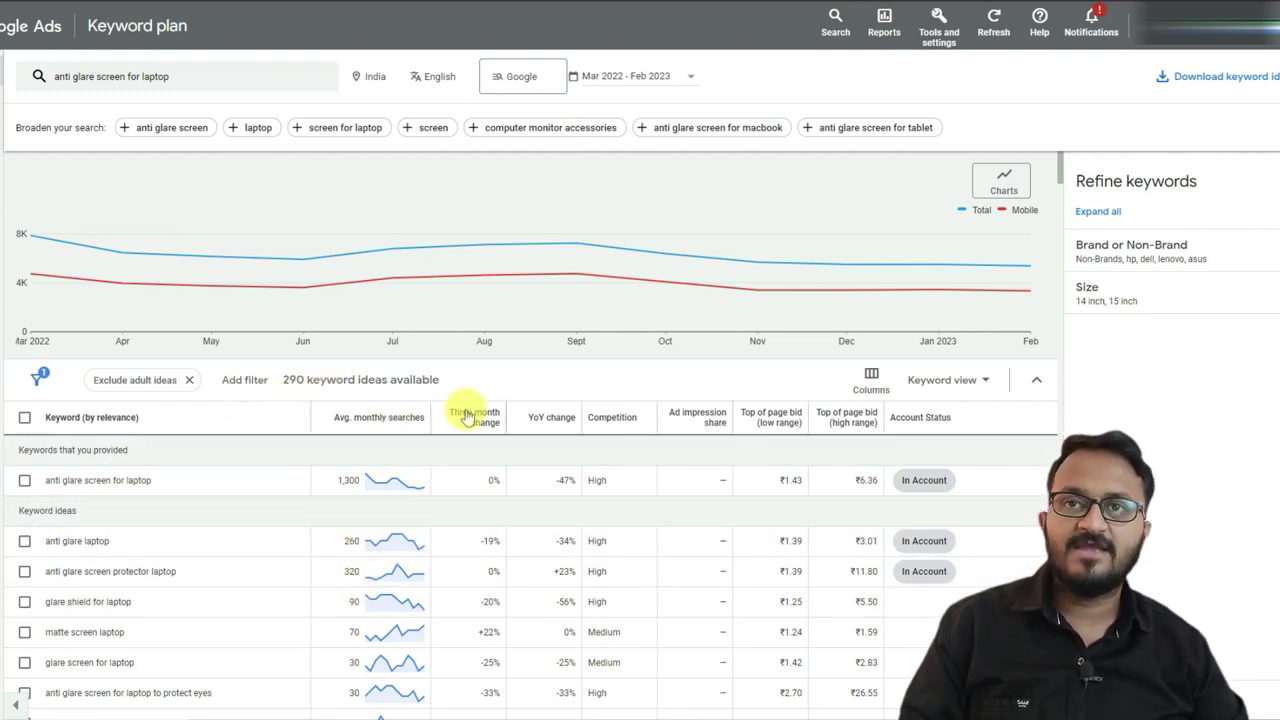
mouse_move(467, 416)
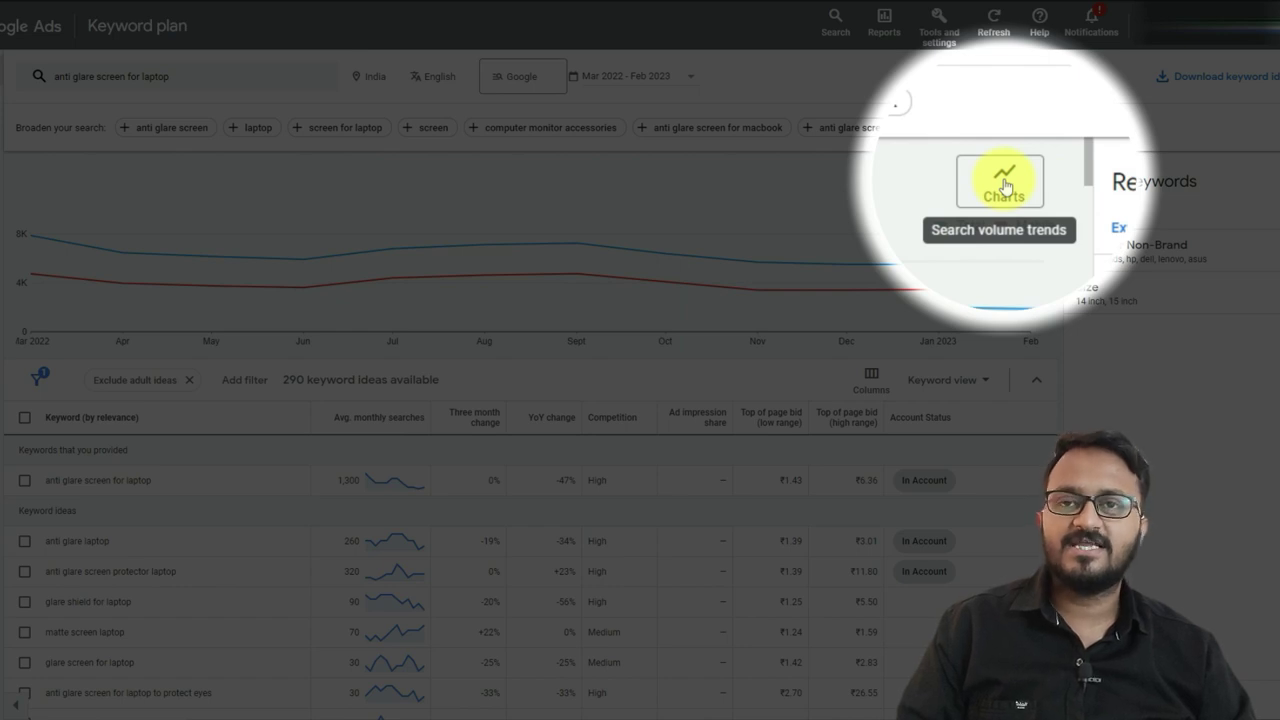
Step: Show the chart as a breakdown by platforms and examine the search shares of mobile, tablet and desktop
click(1005, 186)
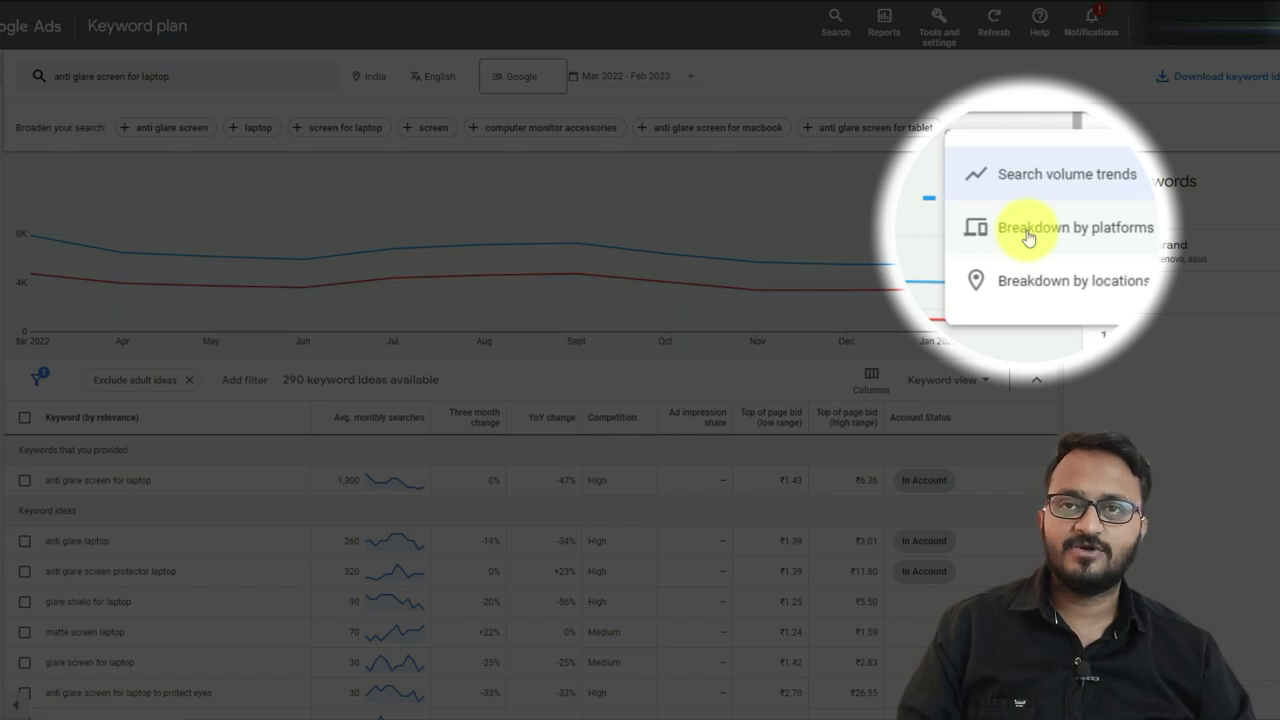
click(1028, 230)
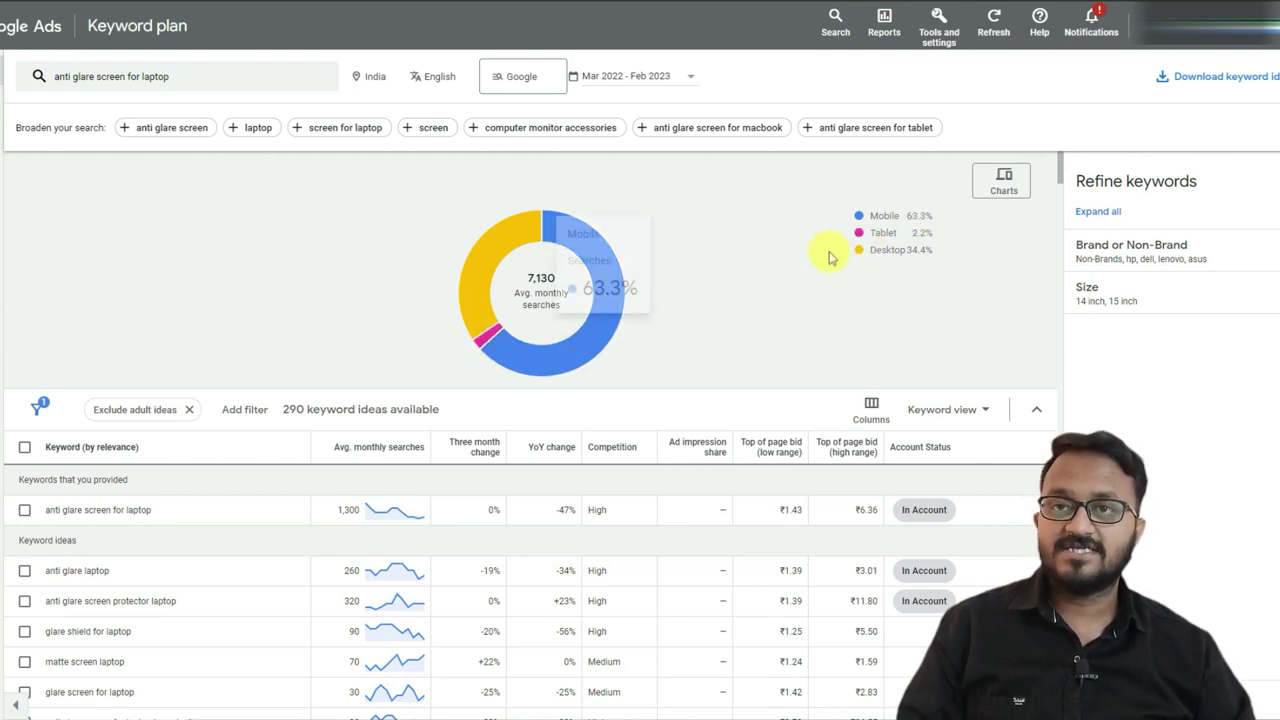
double_click(922, 232)
triple_click(922, 232)
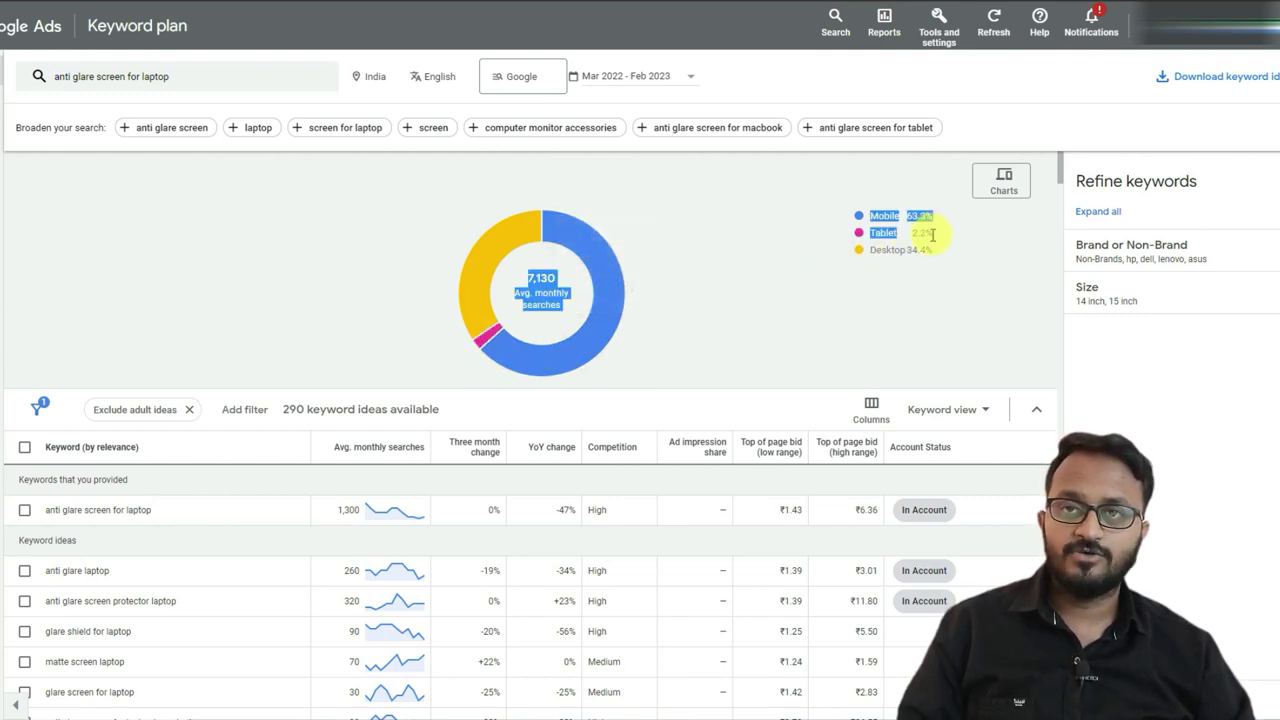
click(697, 302)
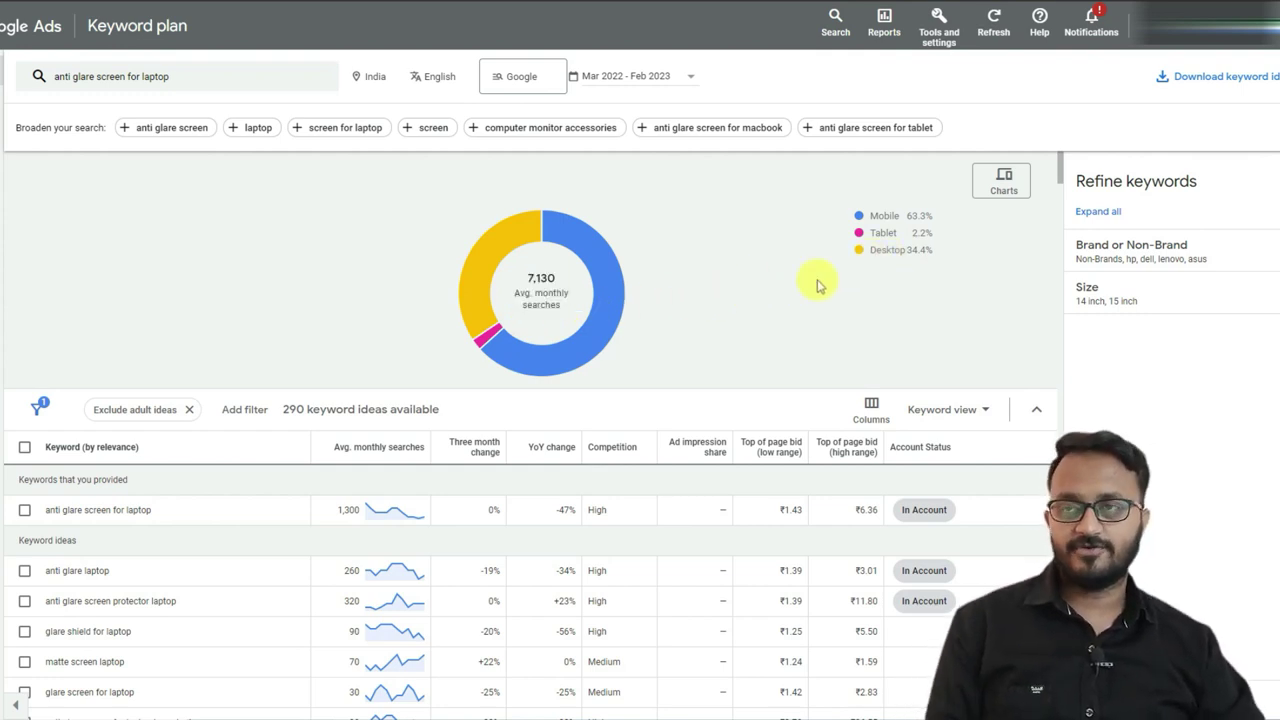
mouse_move(588, 266)
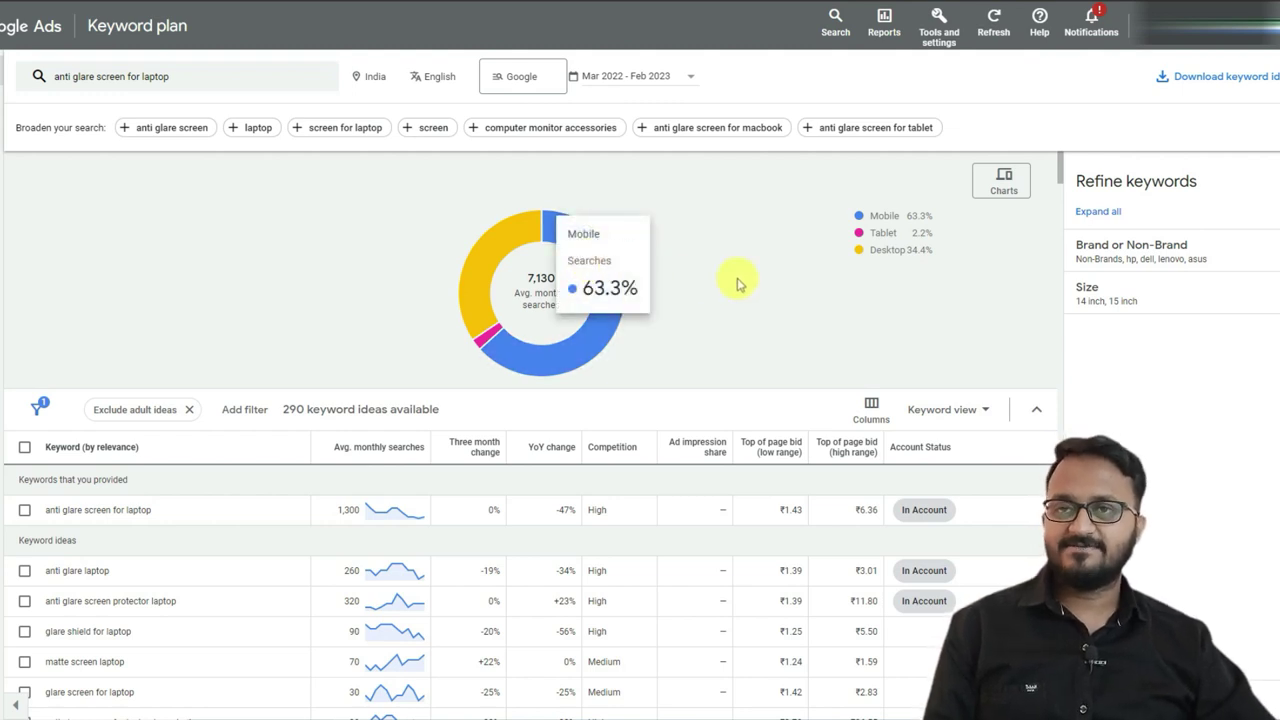
Step: Switch the chart to a breakdown by locations and remove India from the targeted locations to cover all locations
click(1012, 190)
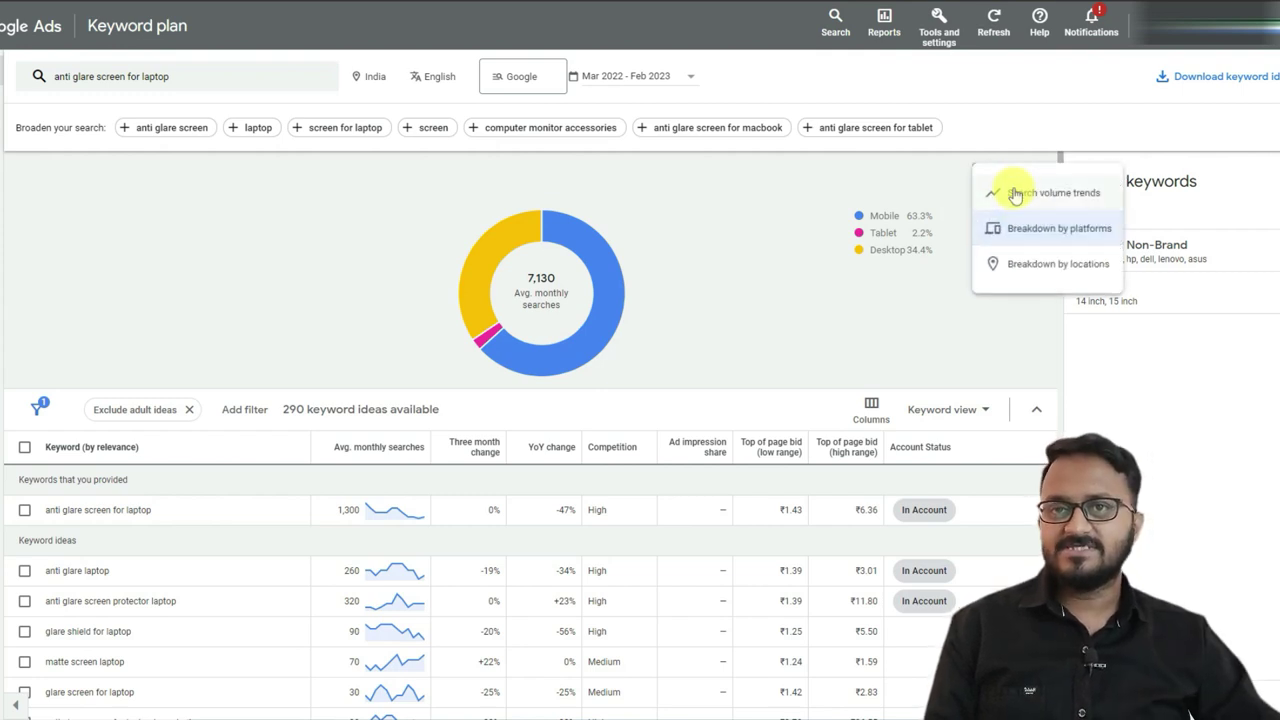
click(1029, 268)
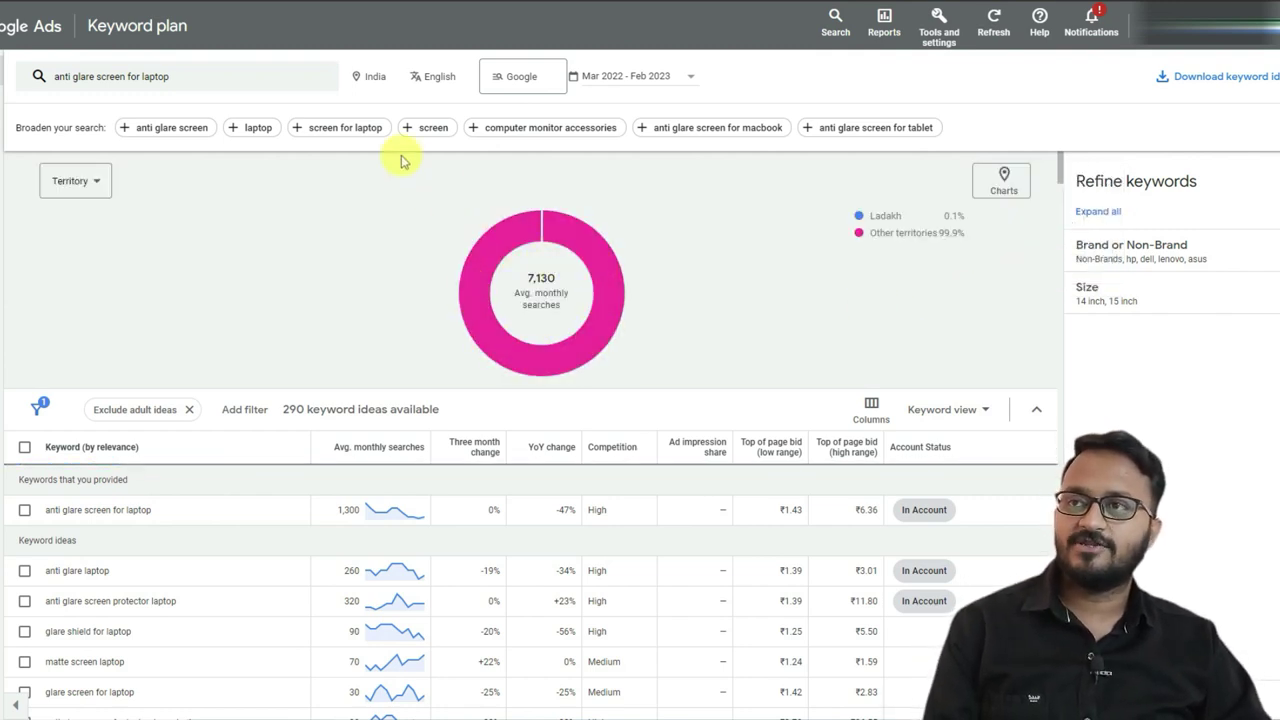
click(368, 77)
click(511, 291)
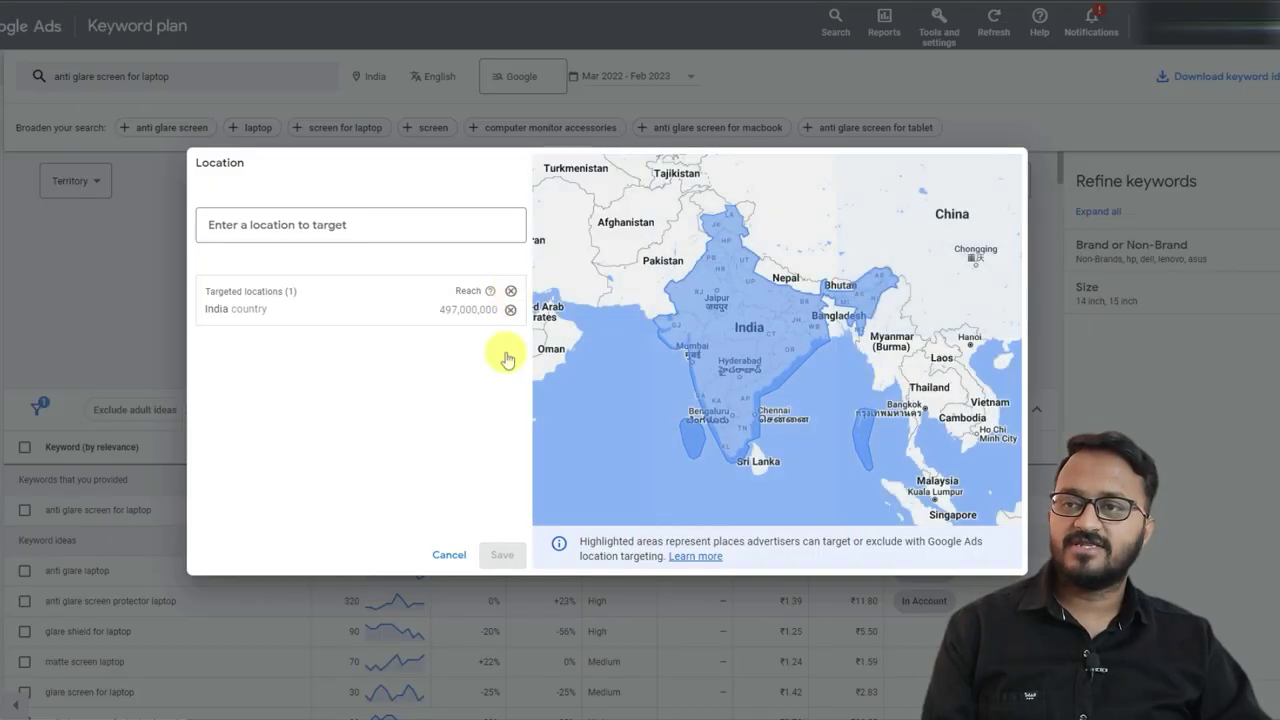
click(502, 554)
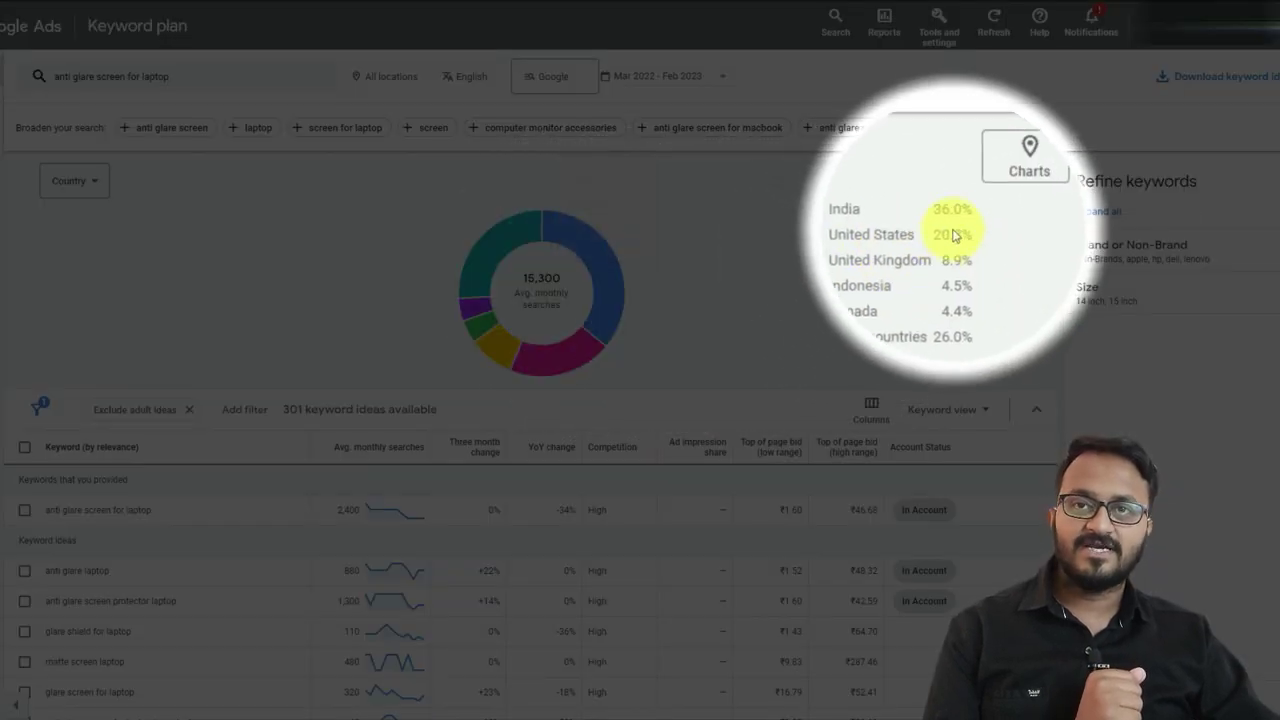
Step: Examine the search shares per country in the chart and the keyword ideas listed below it
drag(870, 234, 942, 253)
click(875, 251)
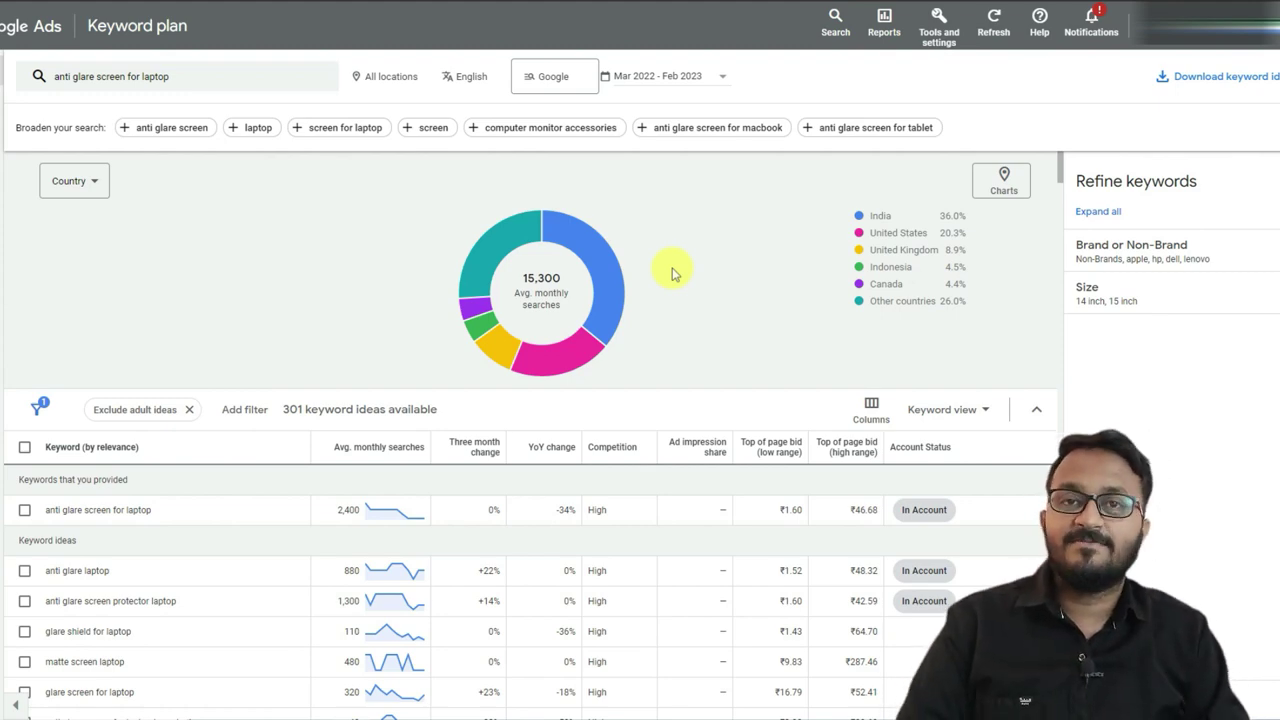
scroll(531, 277, down, 2)
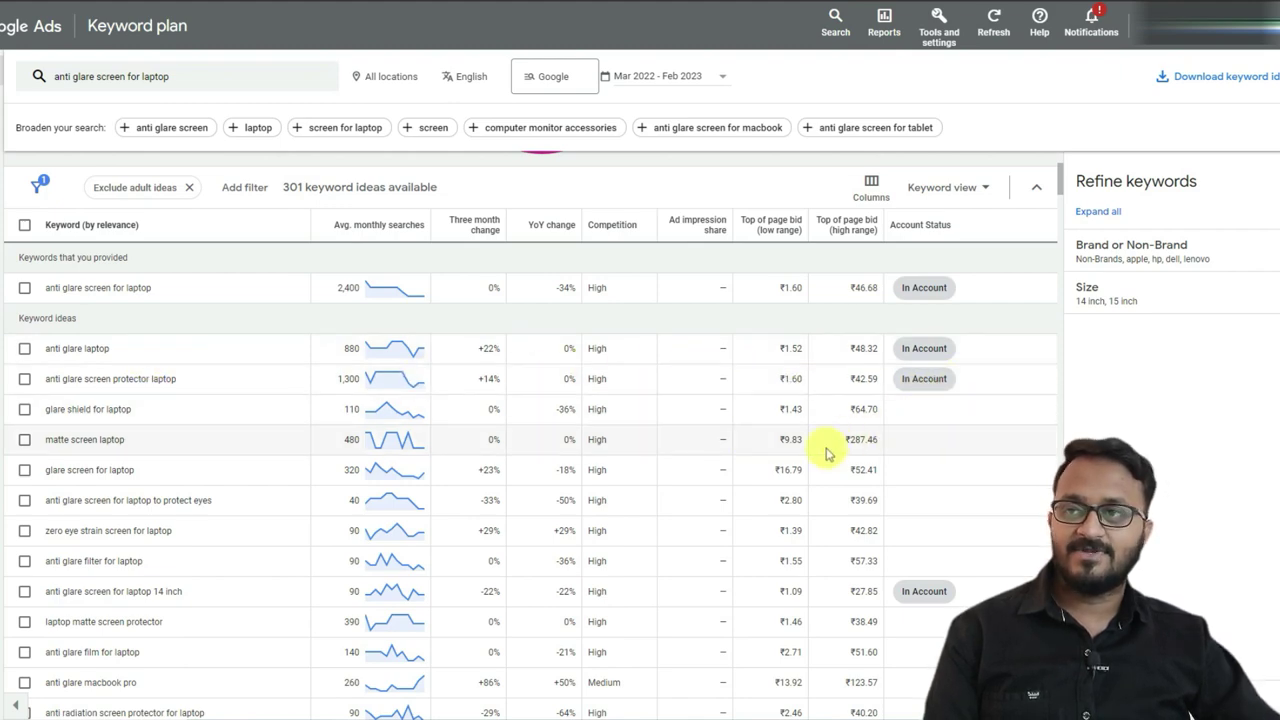
scroll(646, 420, up, 2)
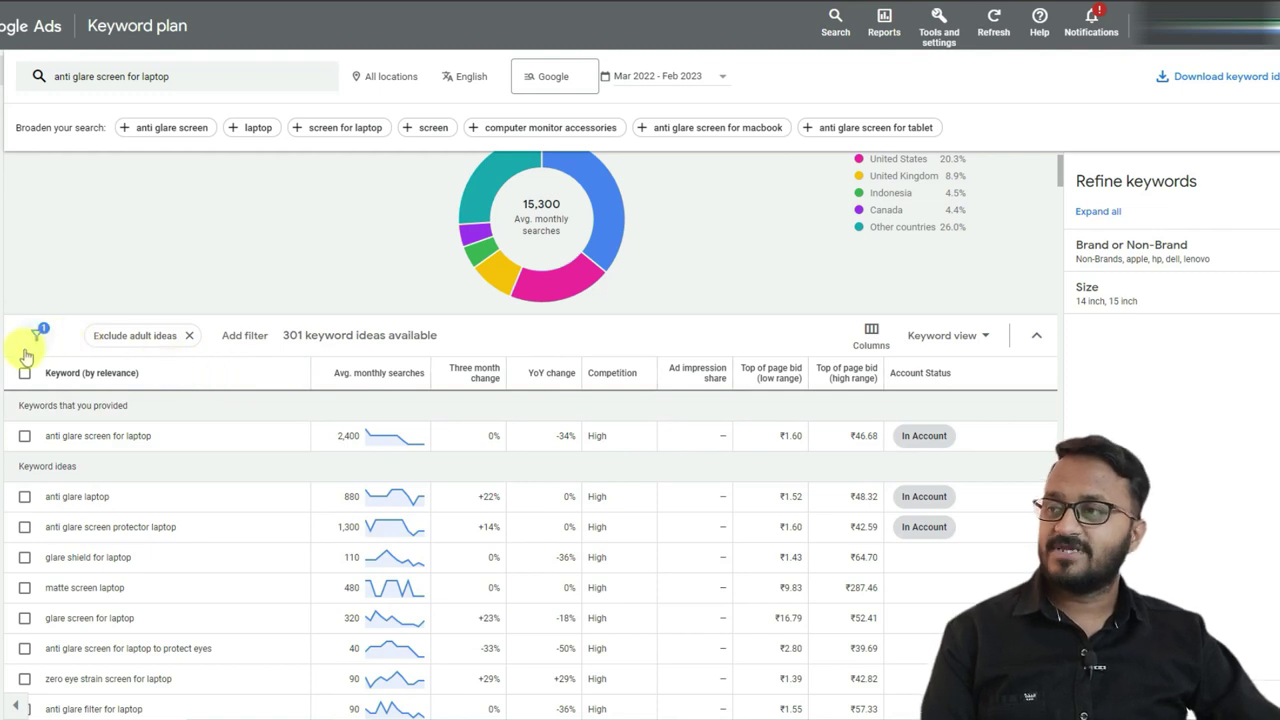
Step: Filter the keyword ideas to those whose keyword contains "price", using text match
click(244, 337)
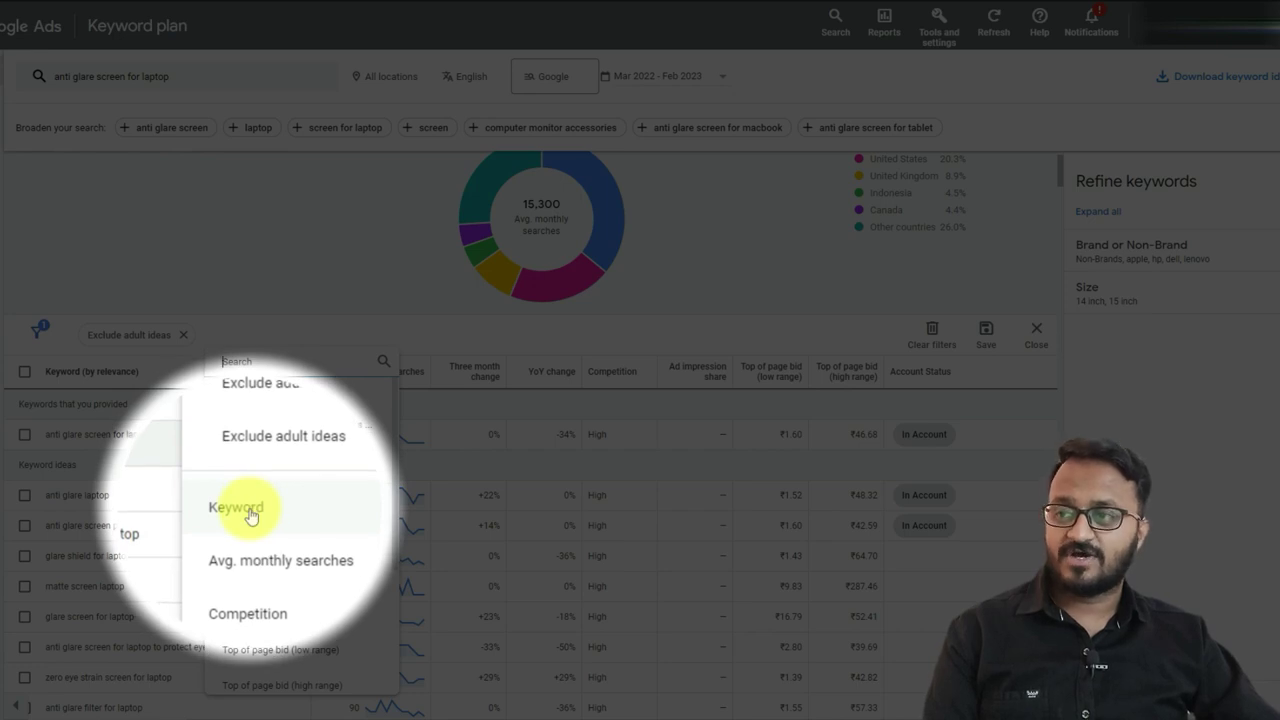
click(248, 510)
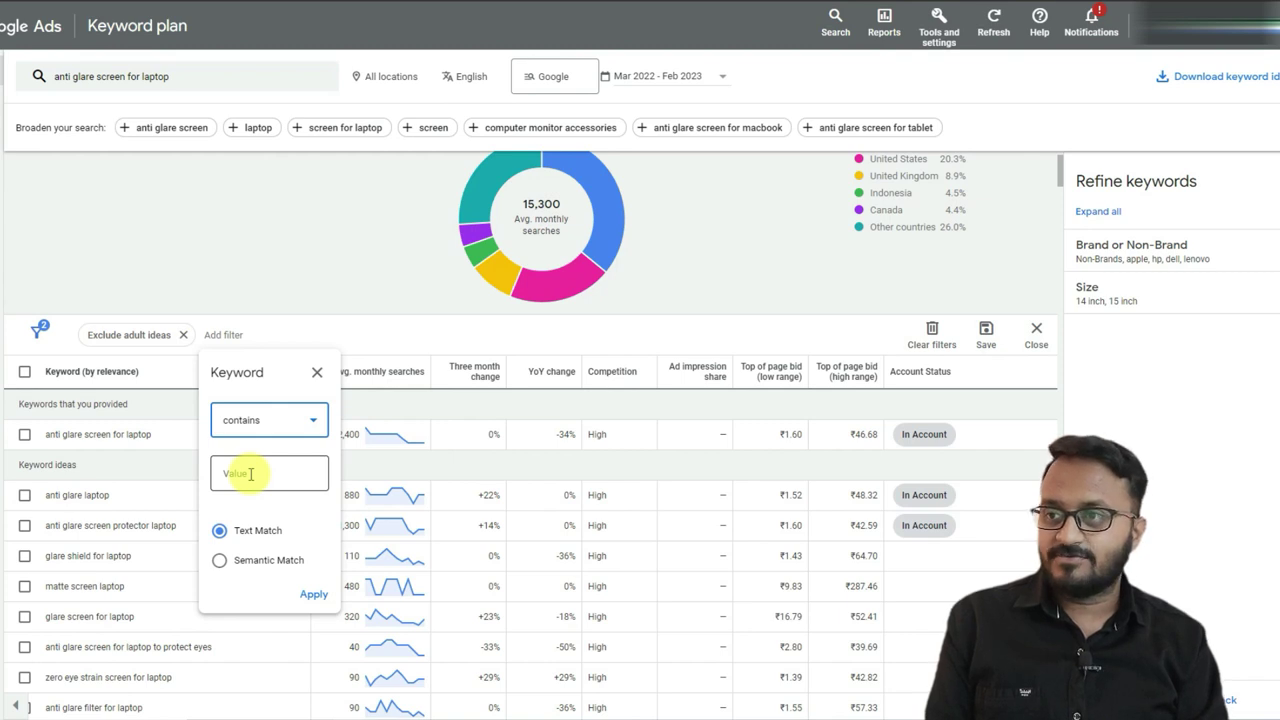
click(250, 474)
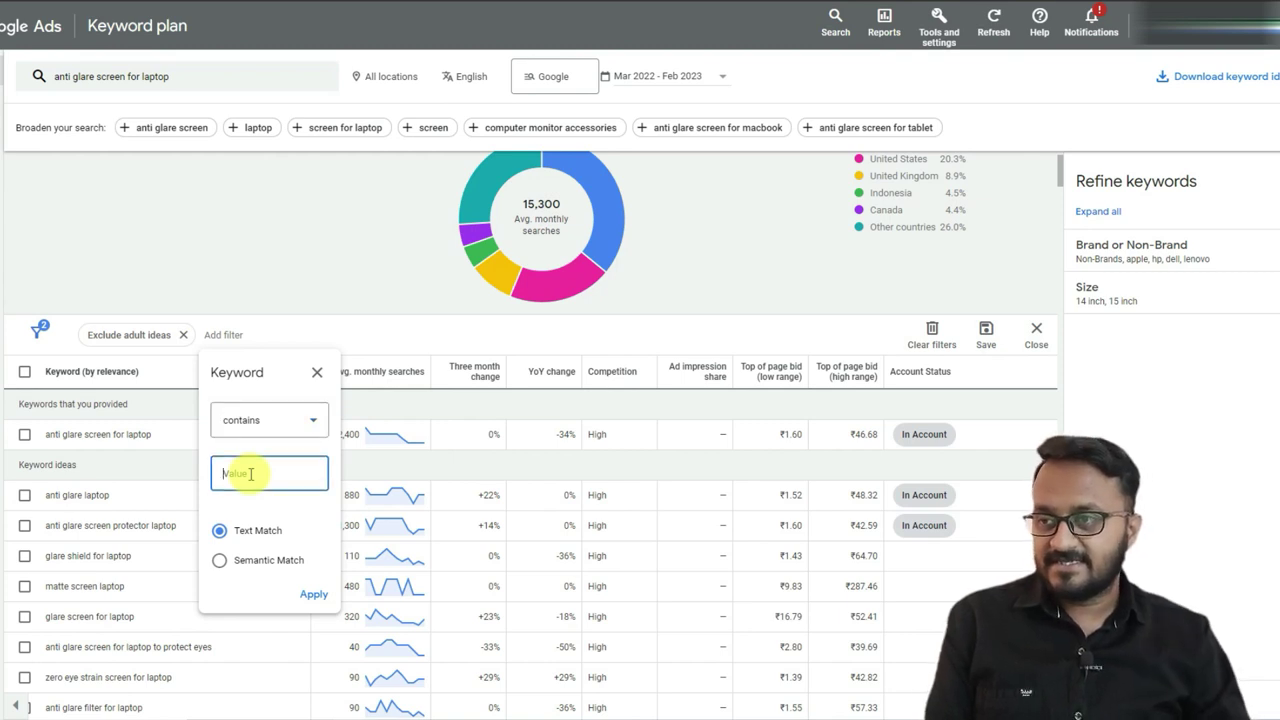
text(what)
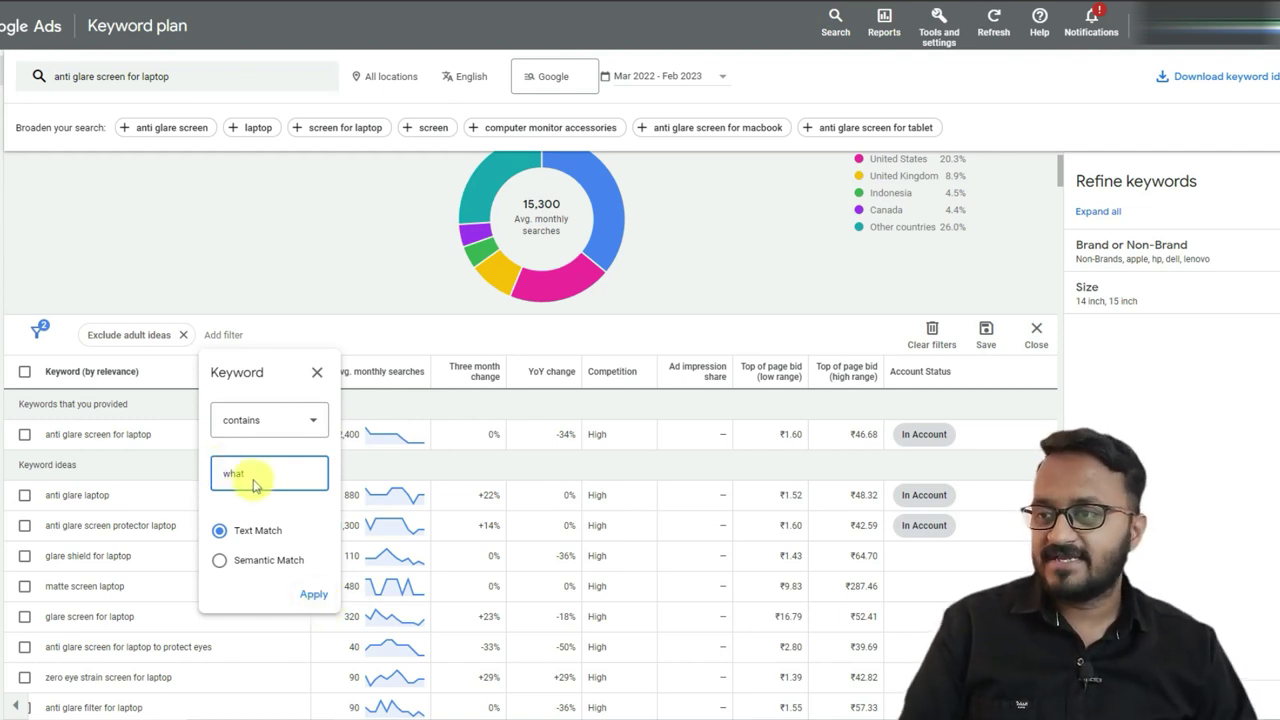
key(BackSpace)
key(BackSpace)
key(BackSpace)
key(BackSpace)
text(price)
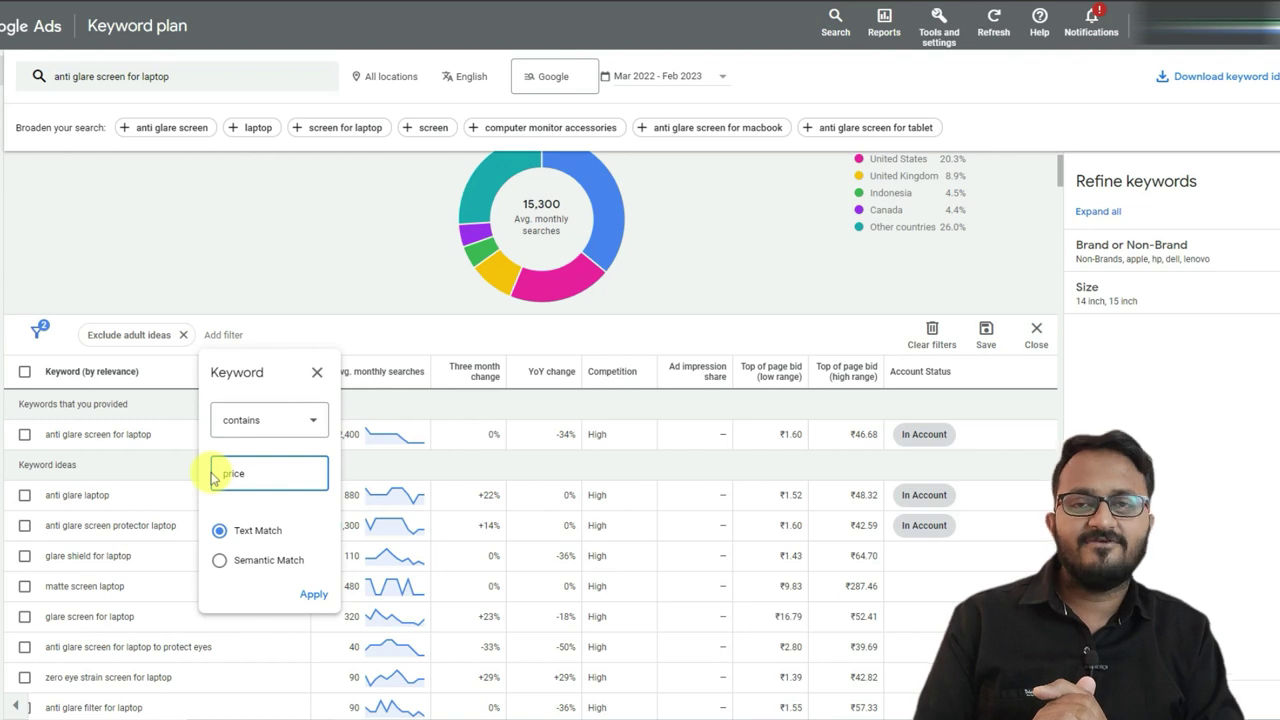
click(312, 597)
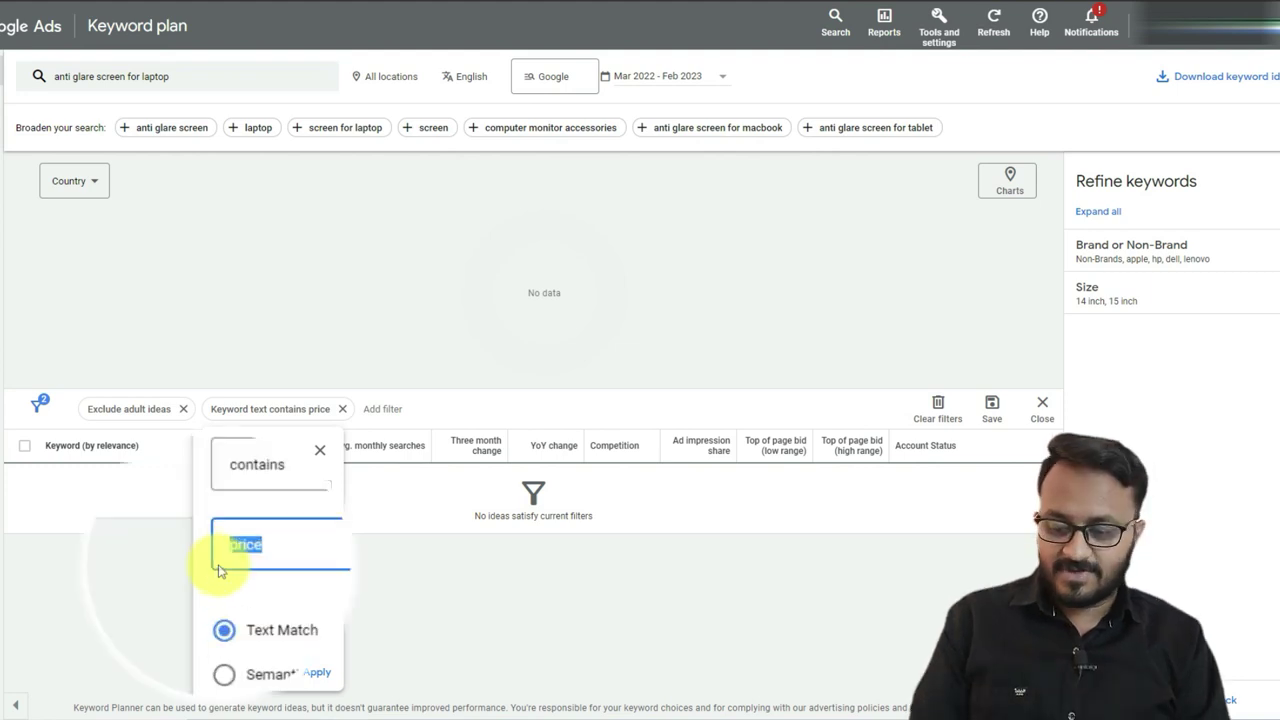
Step: Change the keyword filter's value to "dell", and remove the filter after reviewing the matching ideas
text(dell)
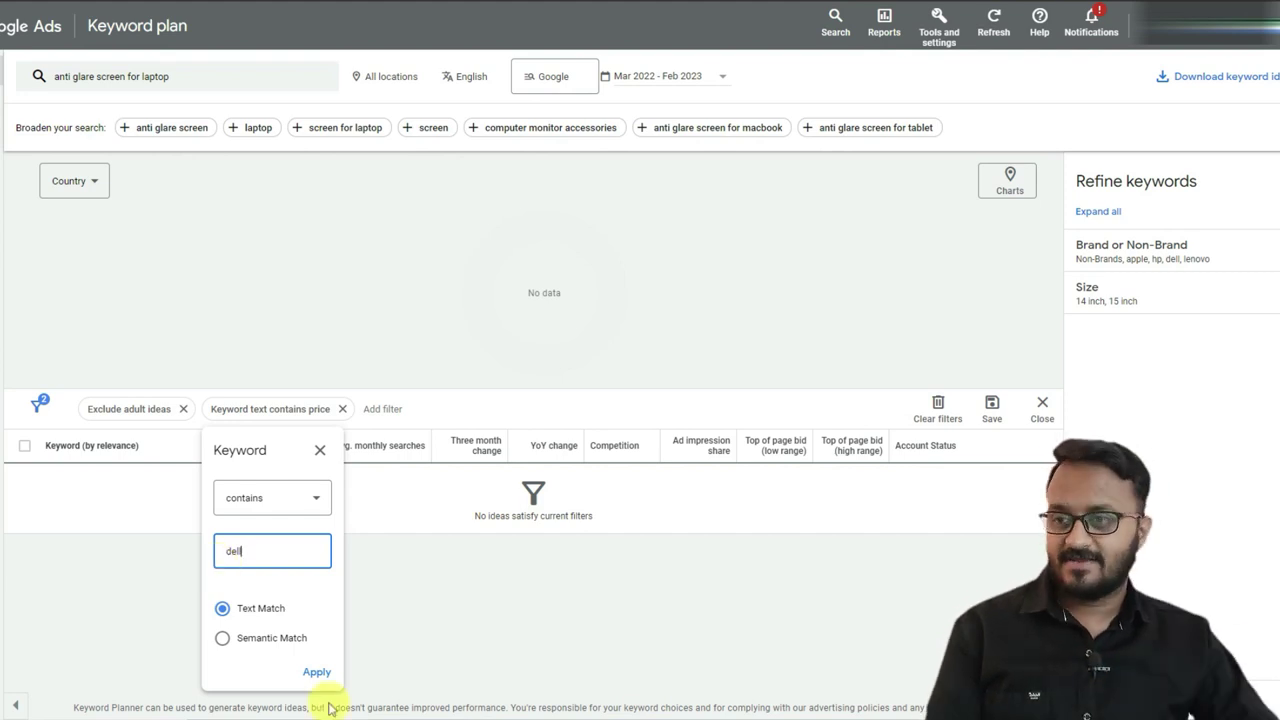
click(316, 672)
scroll(178, 532, down, 2)
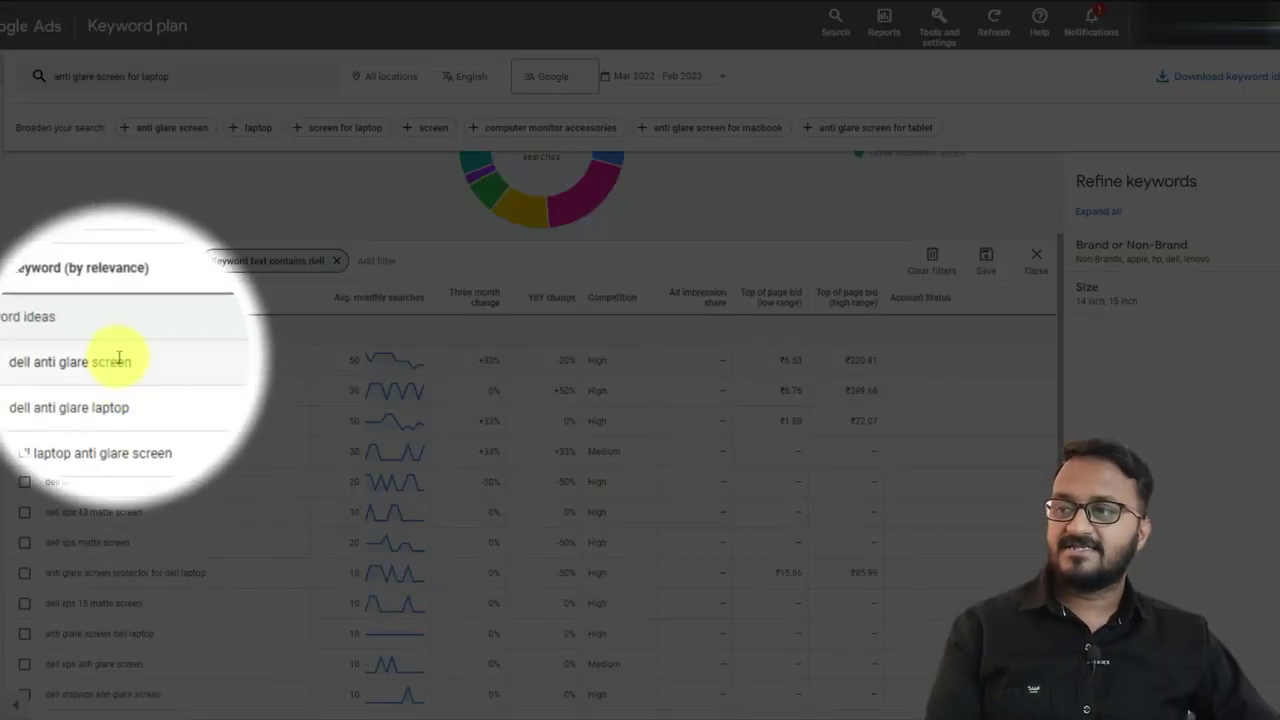
scroll(112, 358, down, 1)
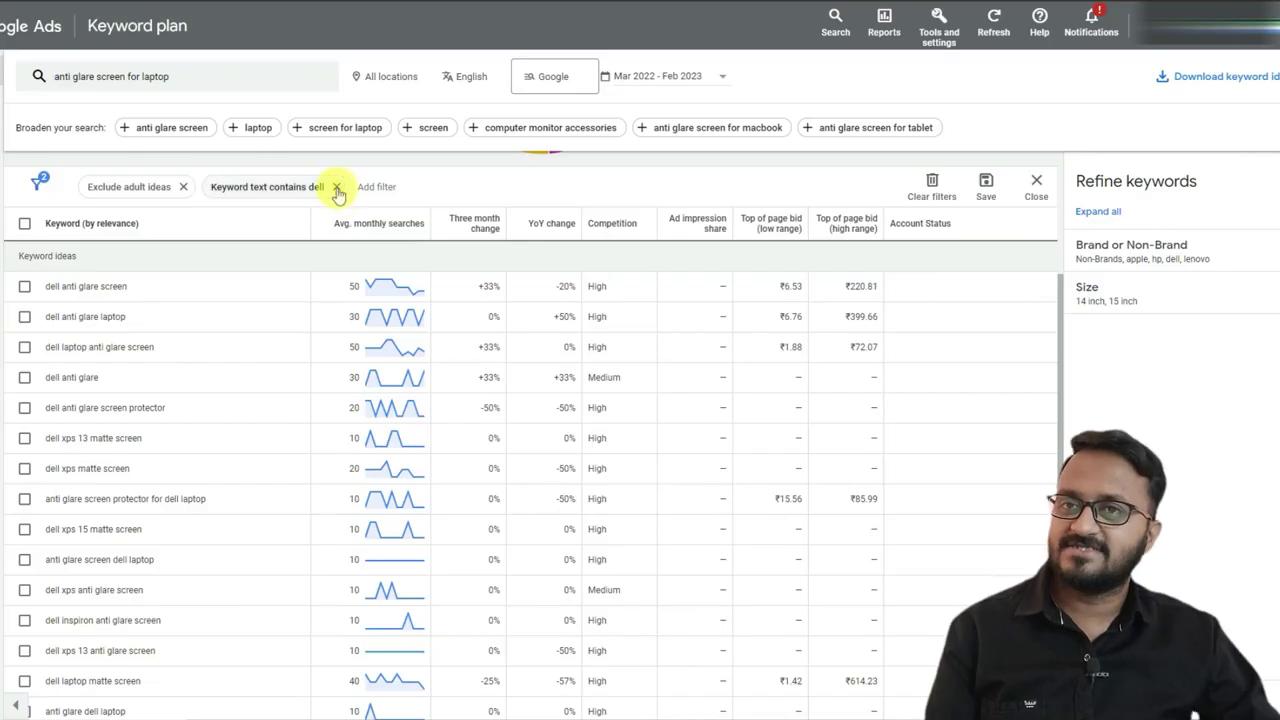
click(336, 186)
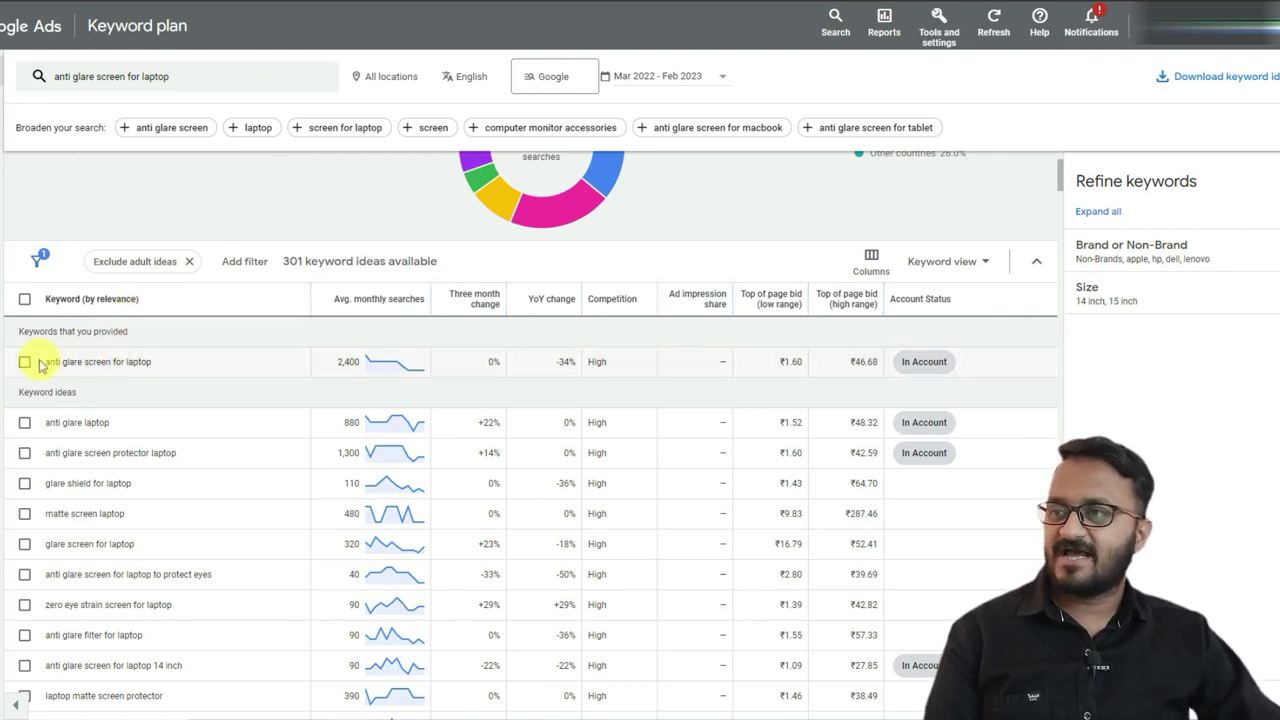
Step: Examine the monthly searches, change, competition, bid range and account status of "anti glare screen for laptop", and browse the other keyword ideas
drag(40, 361, 156, 374)
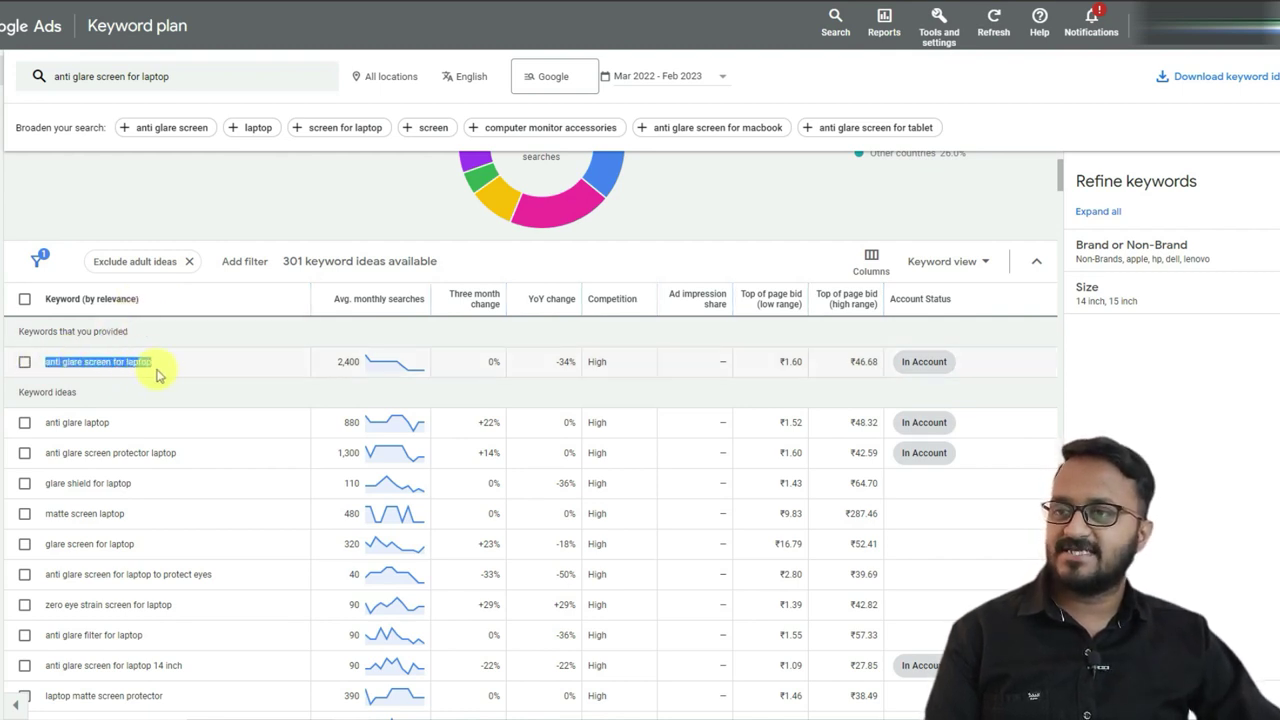
drag(338, 362, 360, 364)
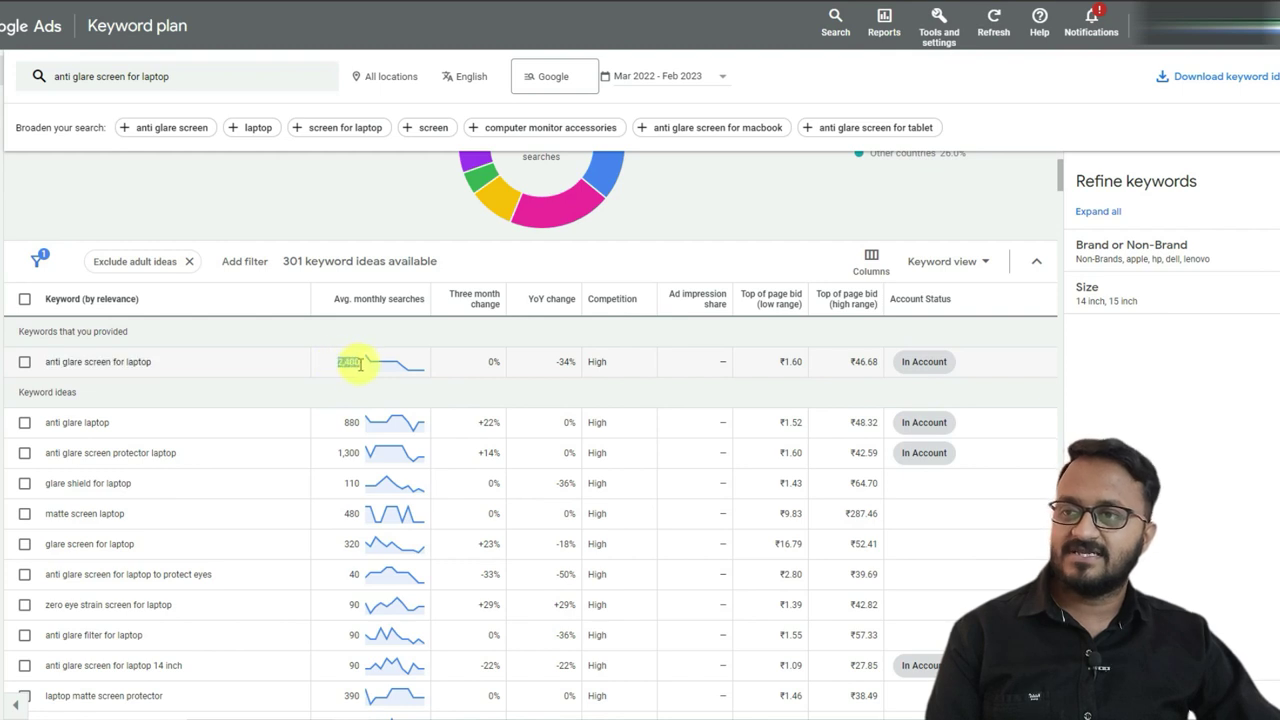
click(466, 363)
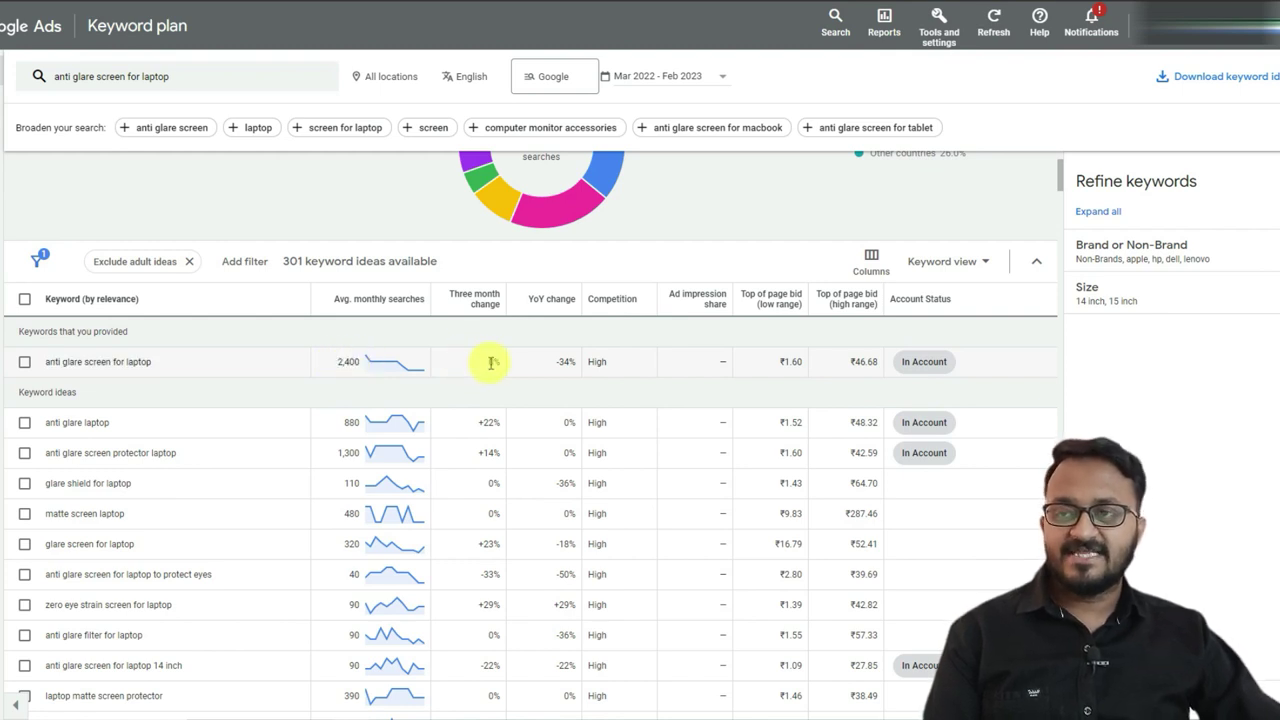
drag(553, 366, 575, 362)
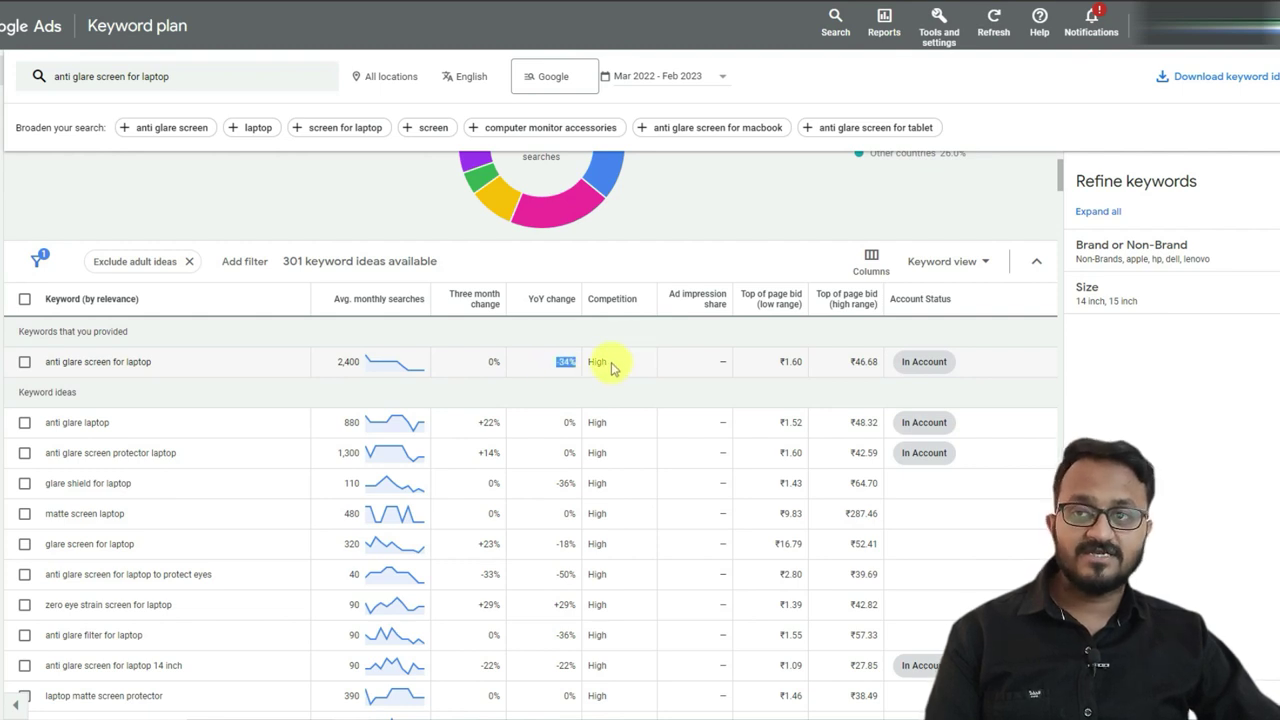
drag(608, 363, 596, 363)
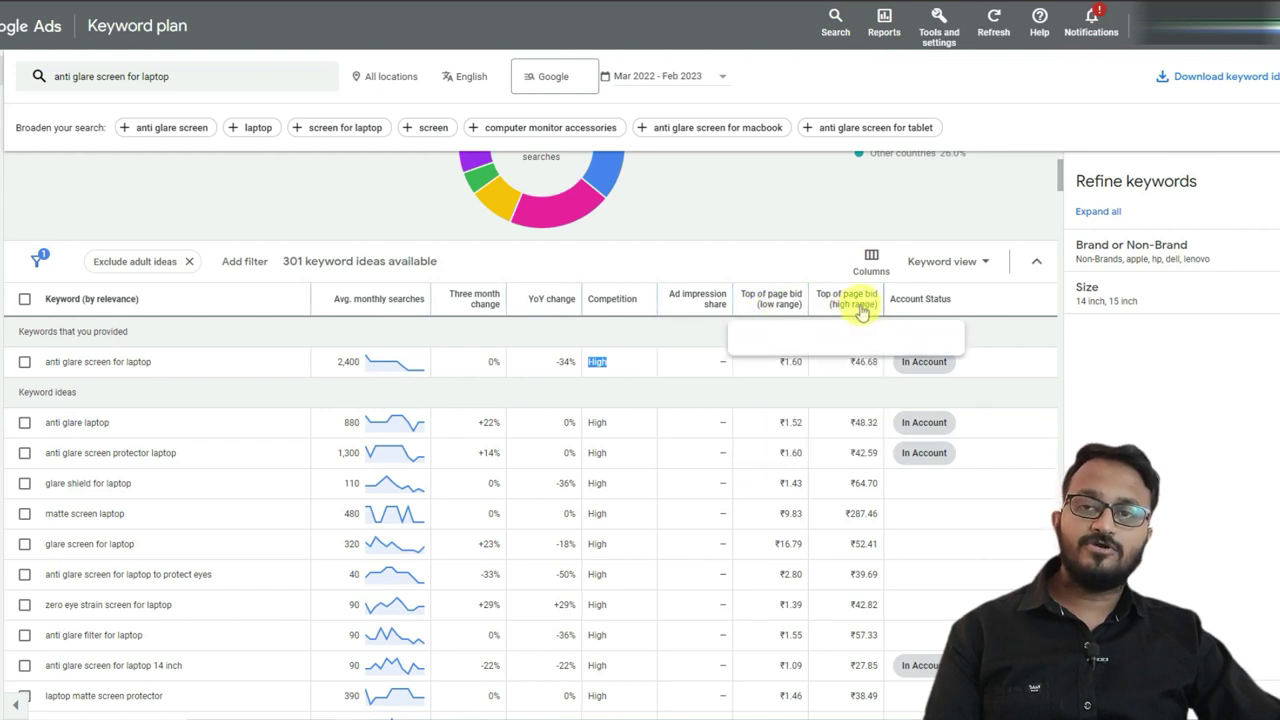
mouse_move(858, 313)
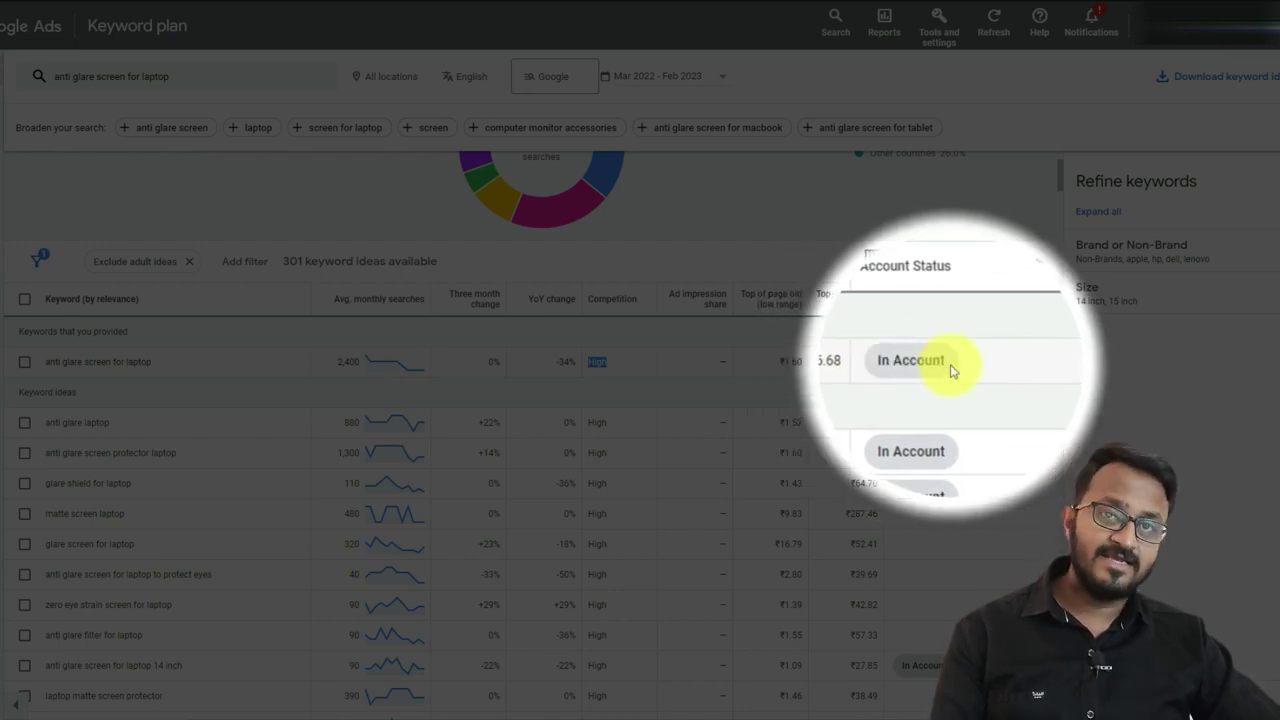
scroll(670, 405, down, 10)
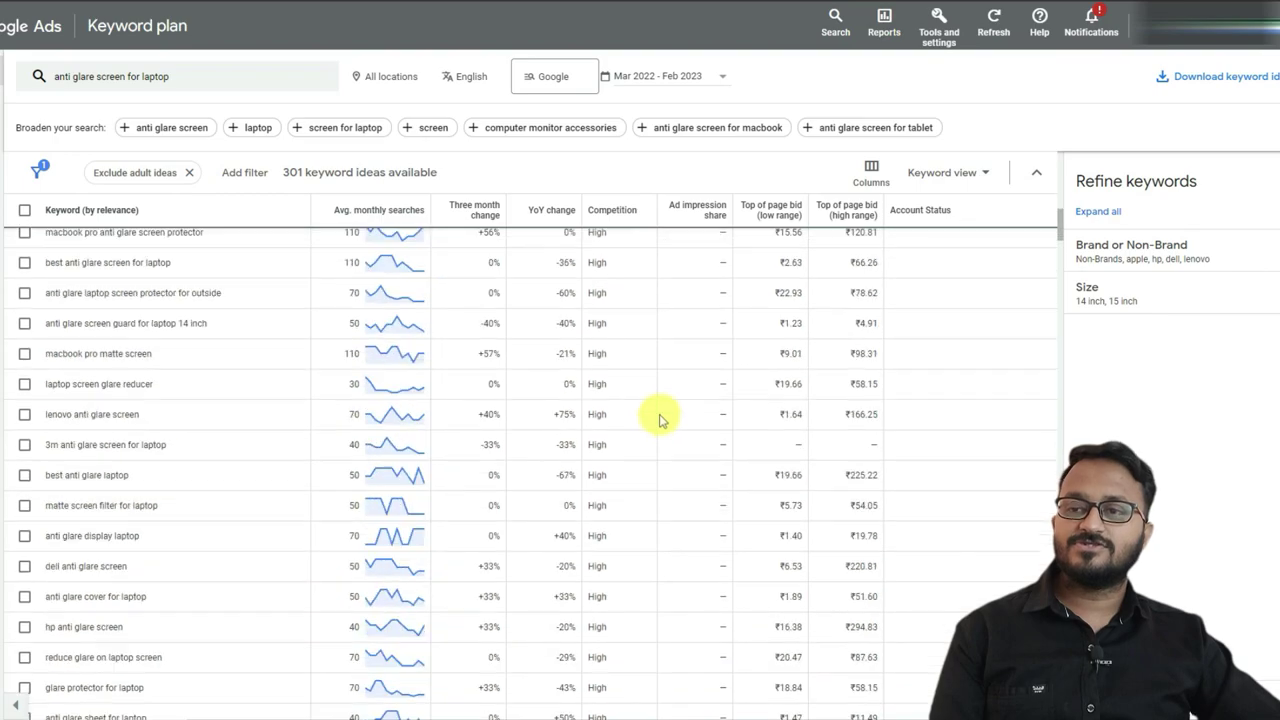
Step: Browse to the end of the keyword ideas and set the table to show 500 rows
scroll(652, 445, down, 10)
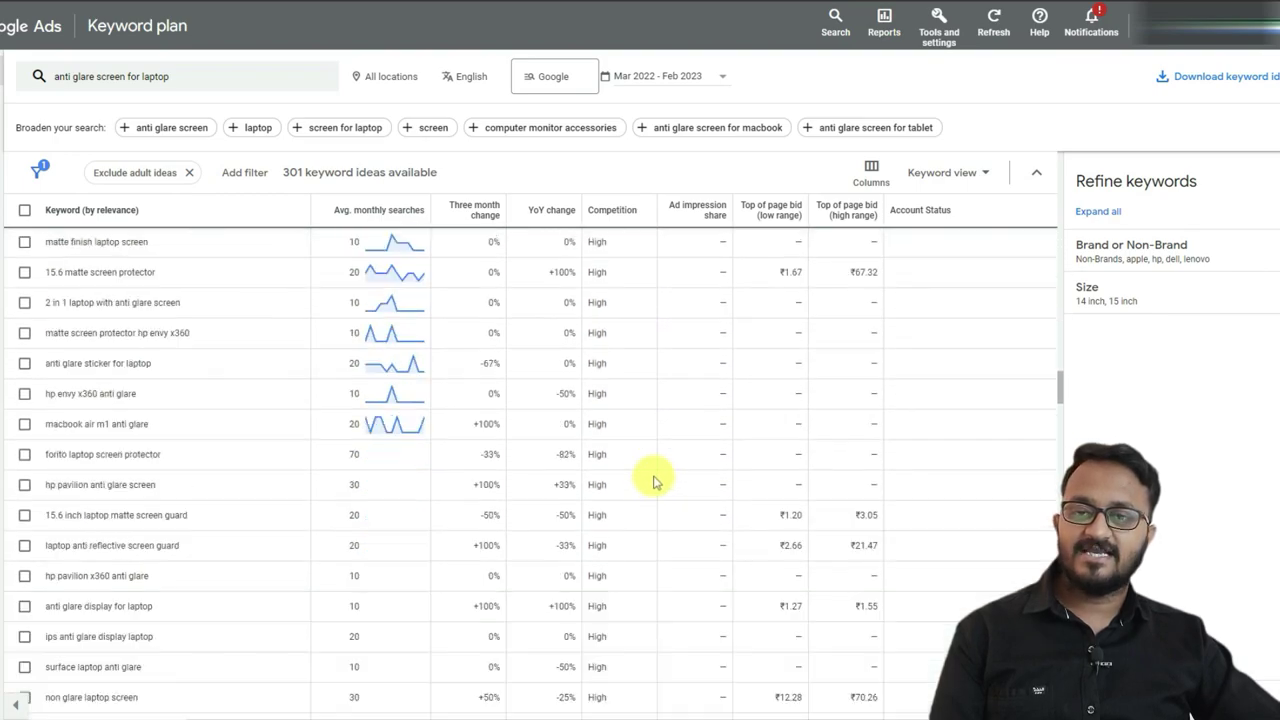
scroll(655, 482, down, 5)
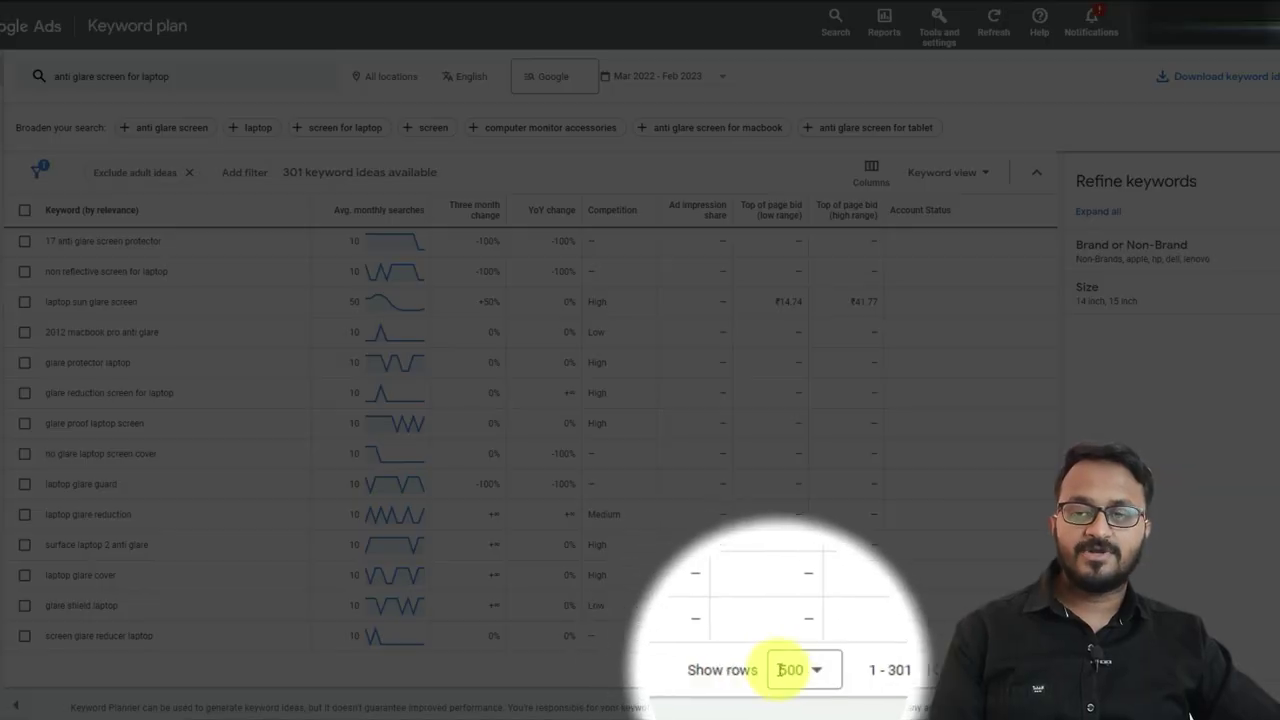
click(800, 670)
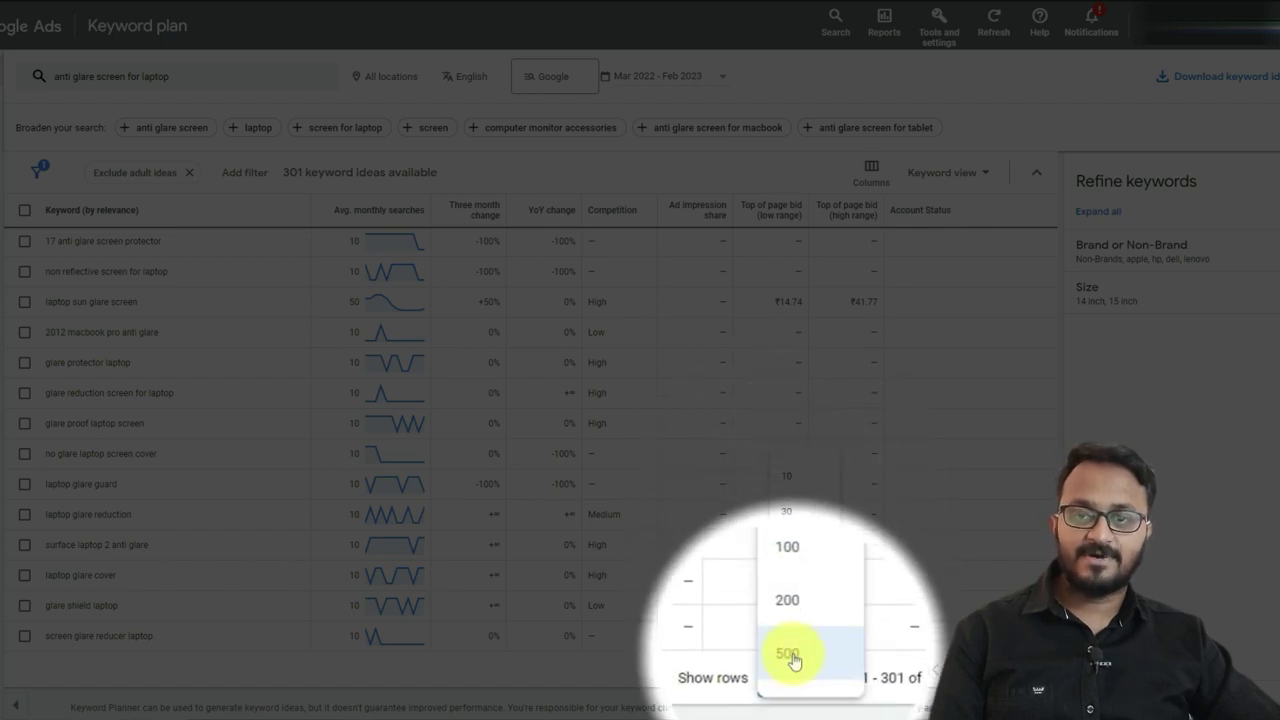
click(791, 652)
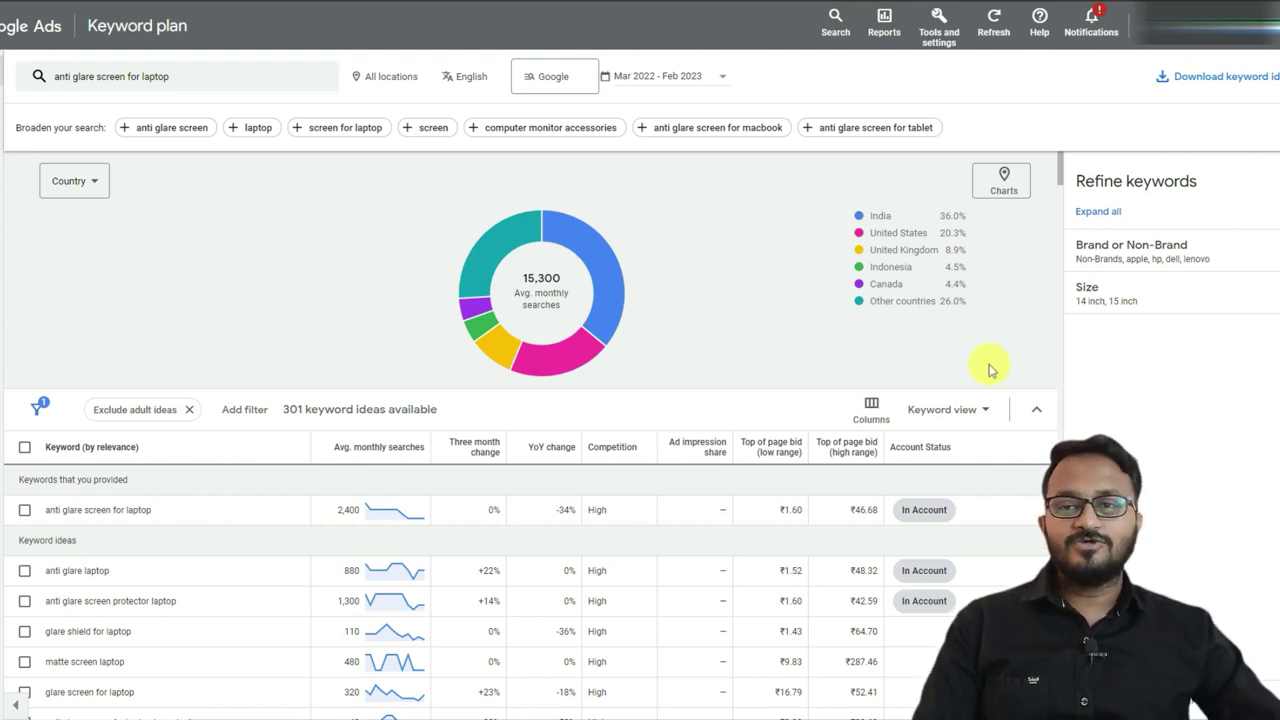
Step: Switch the keyword ideas to grouped view, examine the keywords inside the Filter Laptop group, and collapse it
click(960, 412)
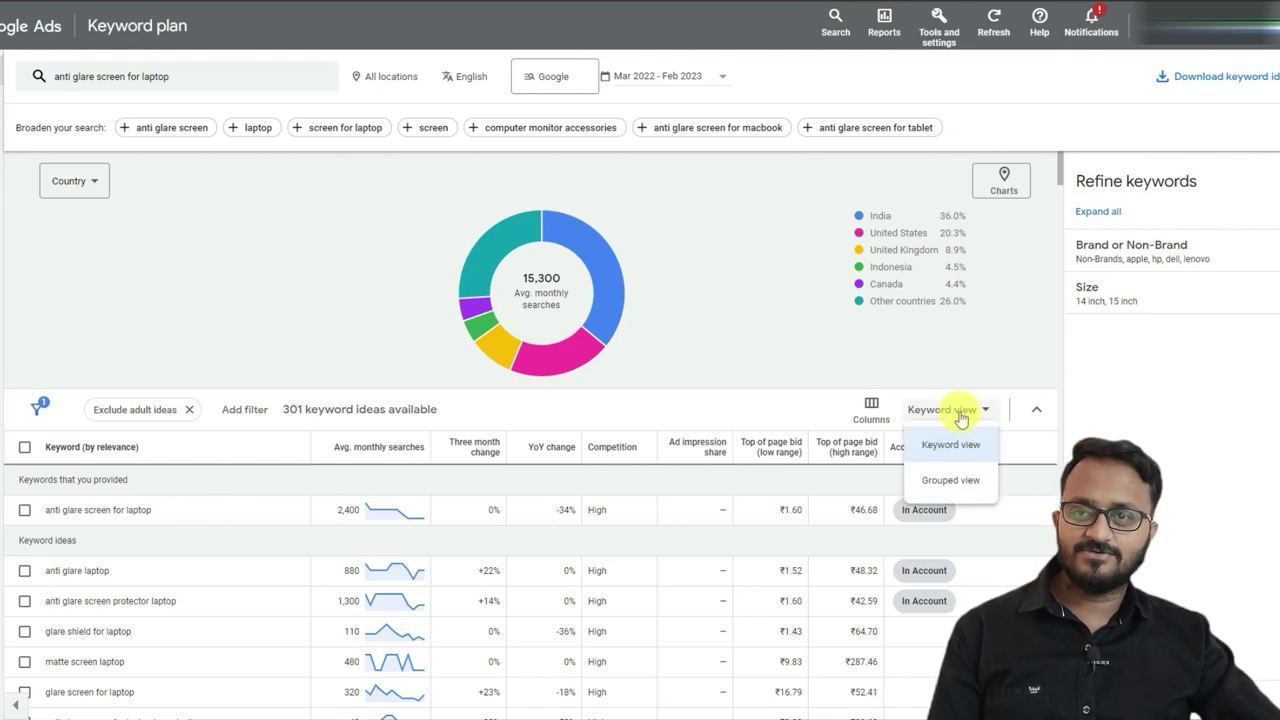
click(941, 488)
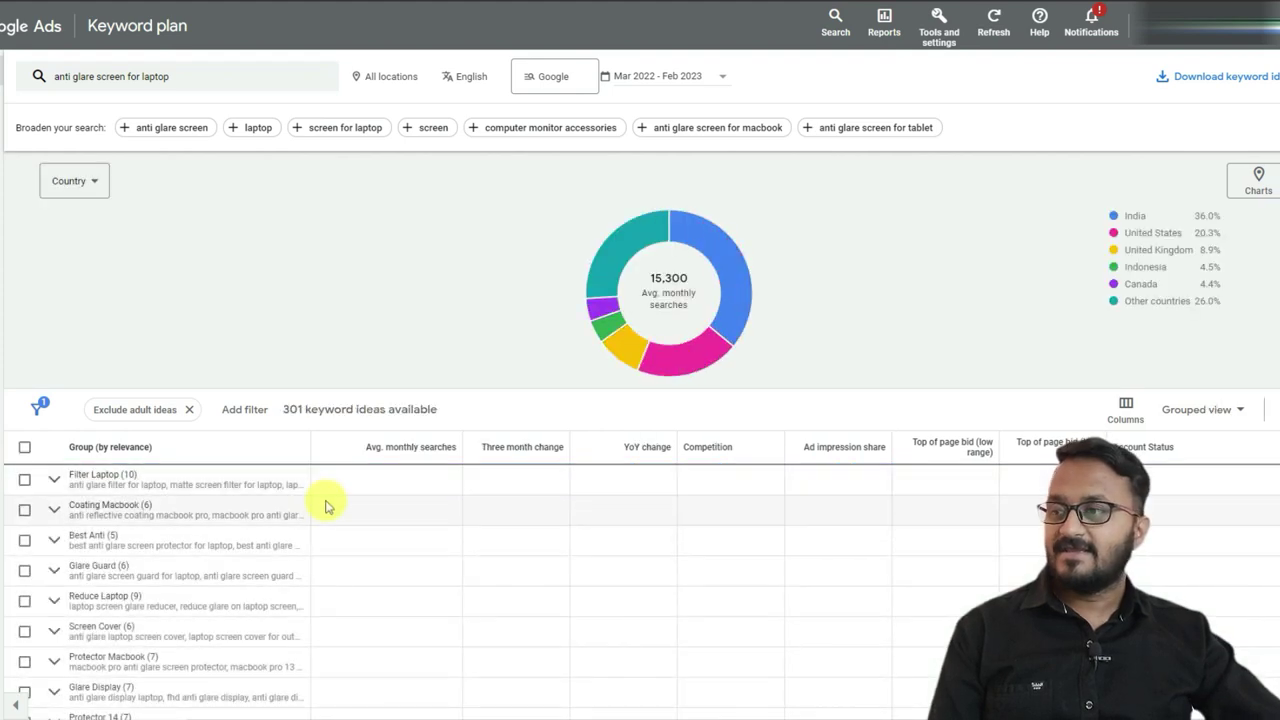
scroll(446, 477, down, 2)
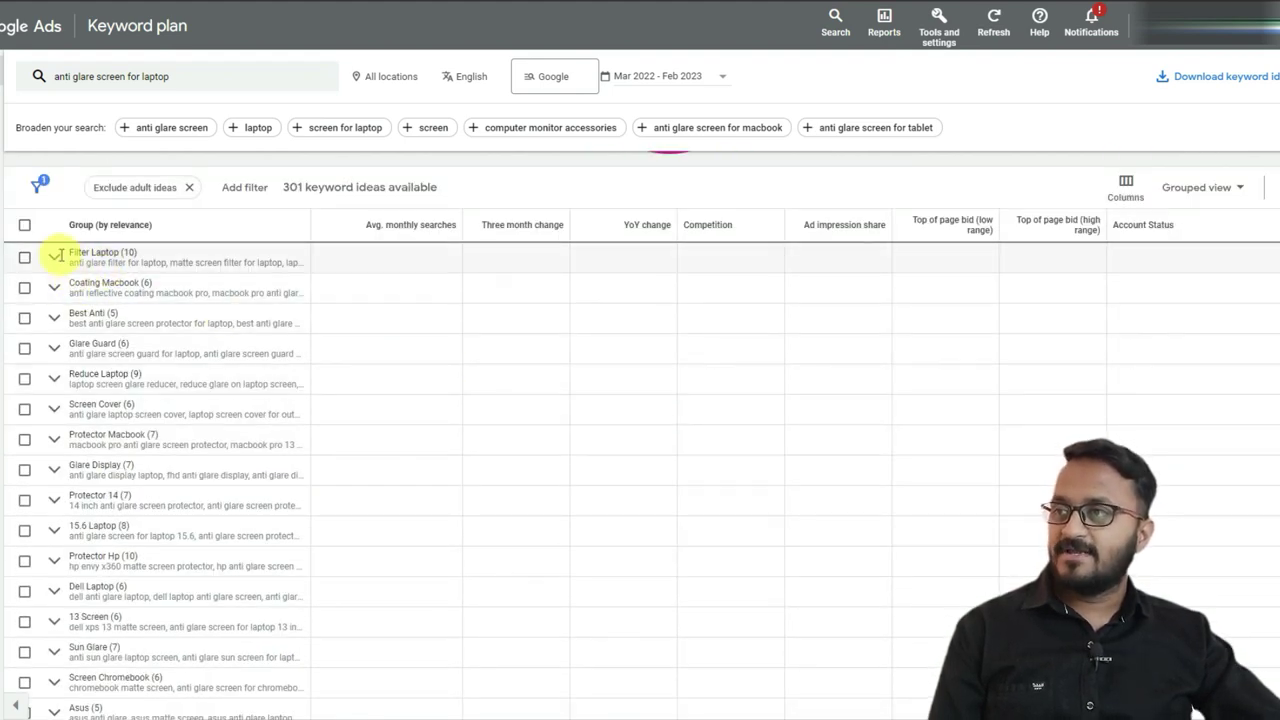
click(54, 256)
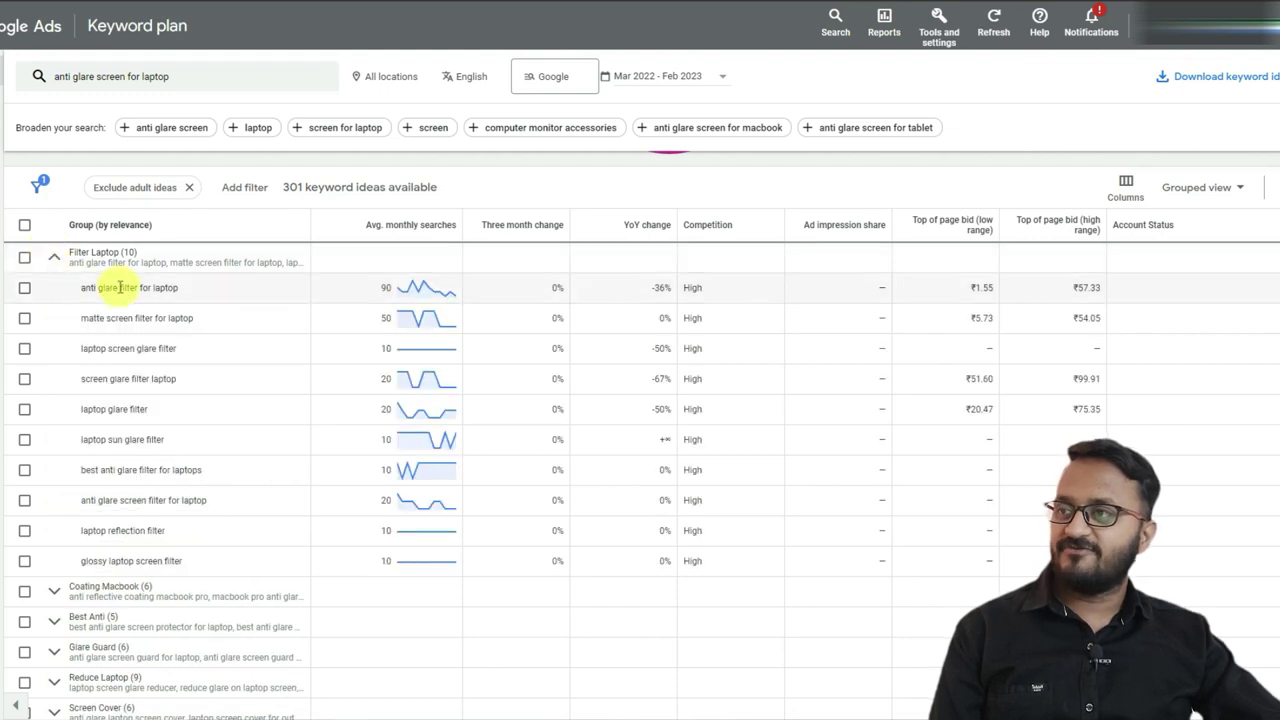
double_click(127, 287)
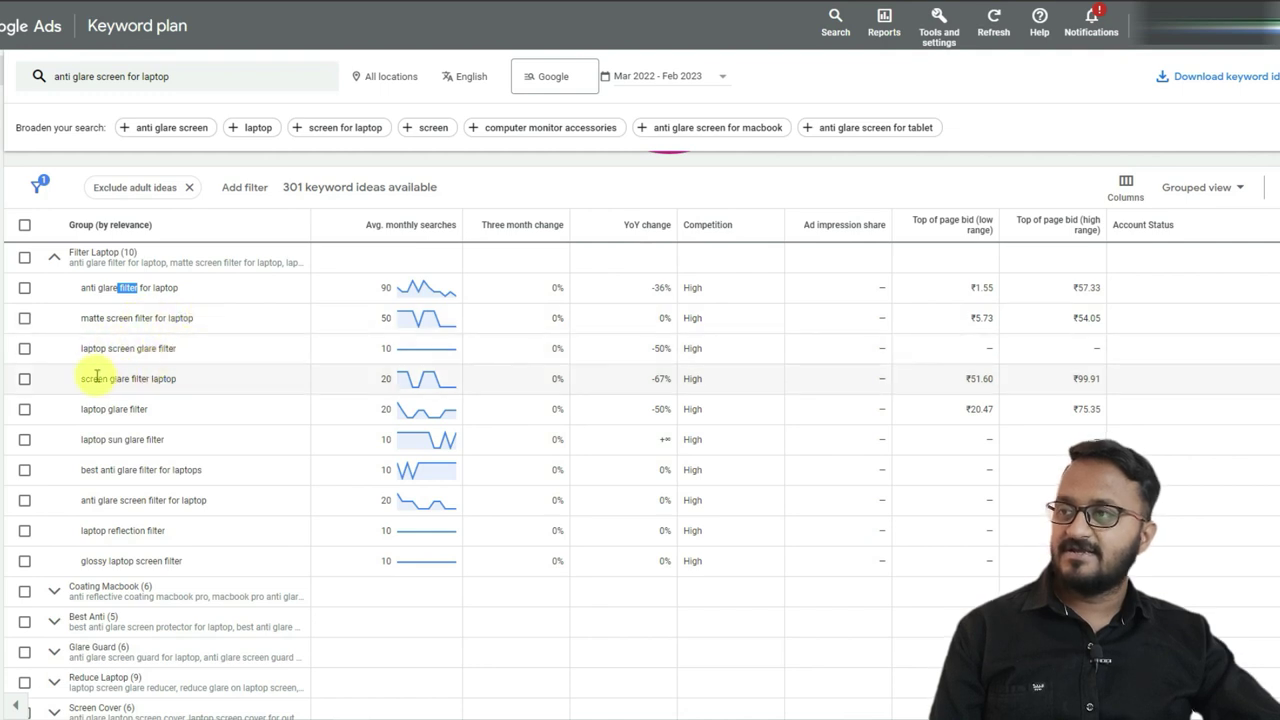
click(55, 258)
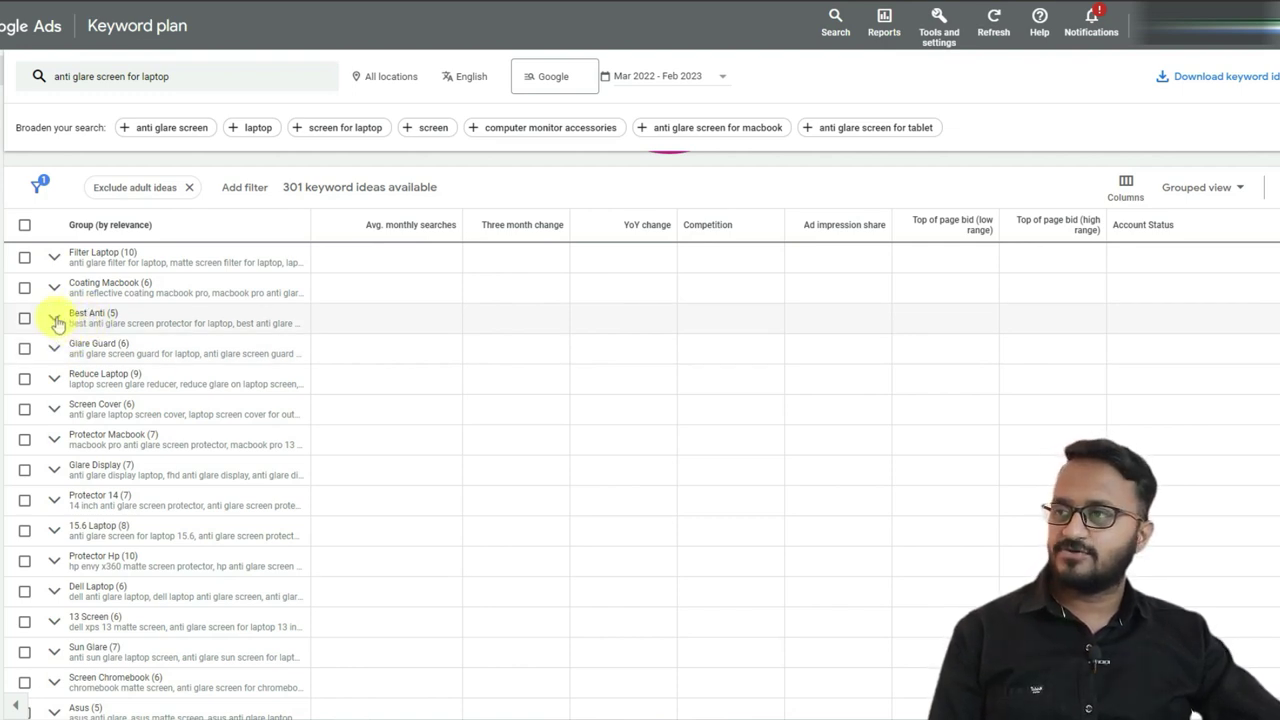
Step: Examine the keywords inside the Best Anti group, collapse it, and return the ideas to keyword view
click(55, 320)
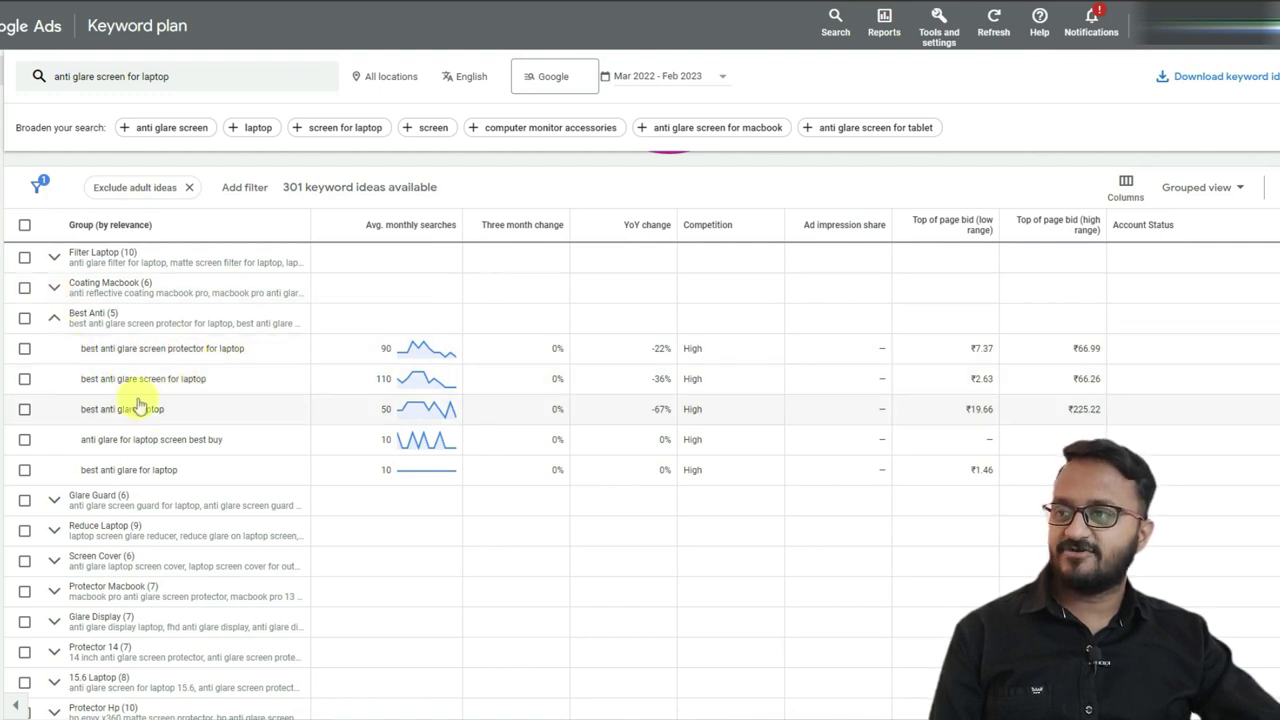
click(55, 318)
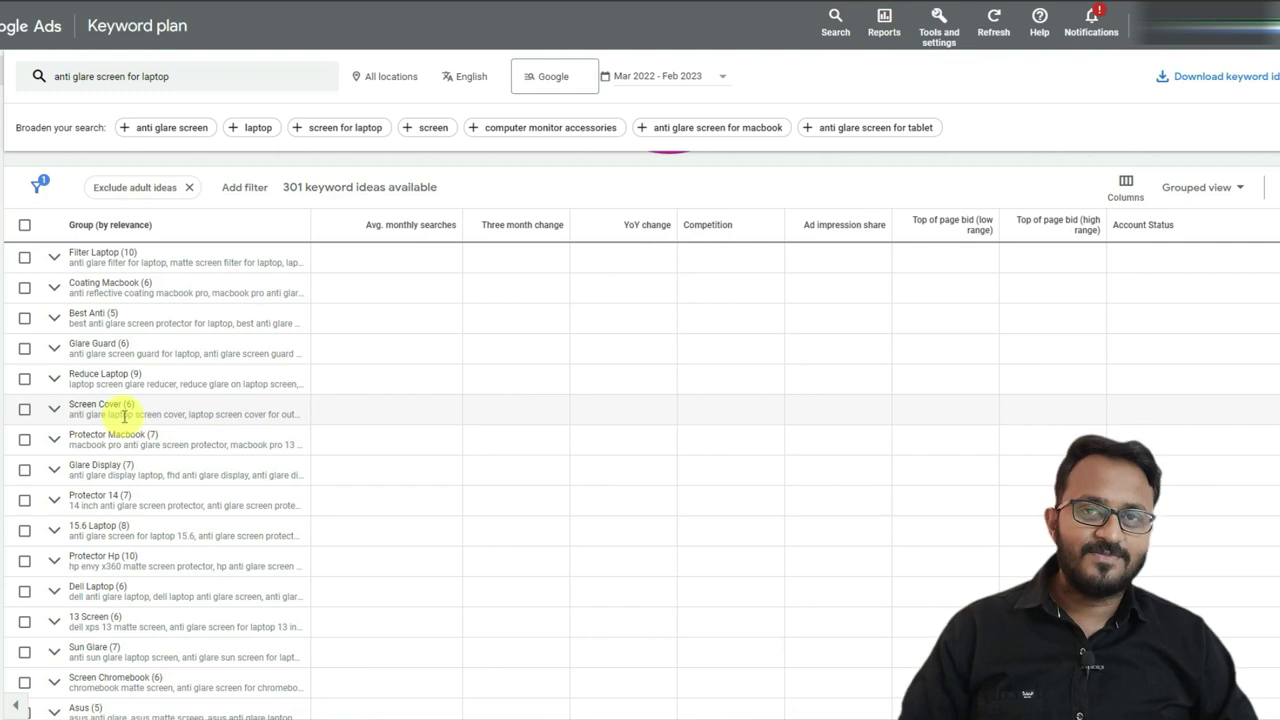
click(1212, 190)
click(1203, 223)
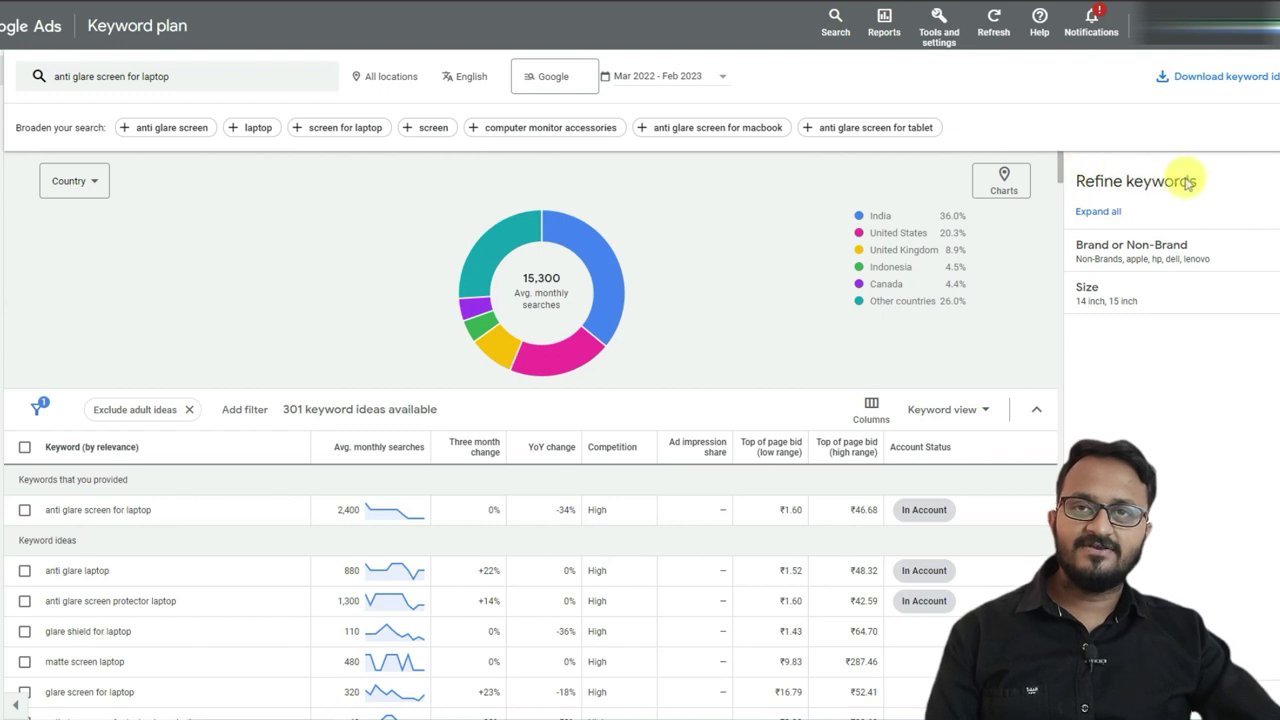
Step: Expand all keyword refinements, exclude the Non-Brands and Company keywords, and include only apple under Company
click(1098, 212)
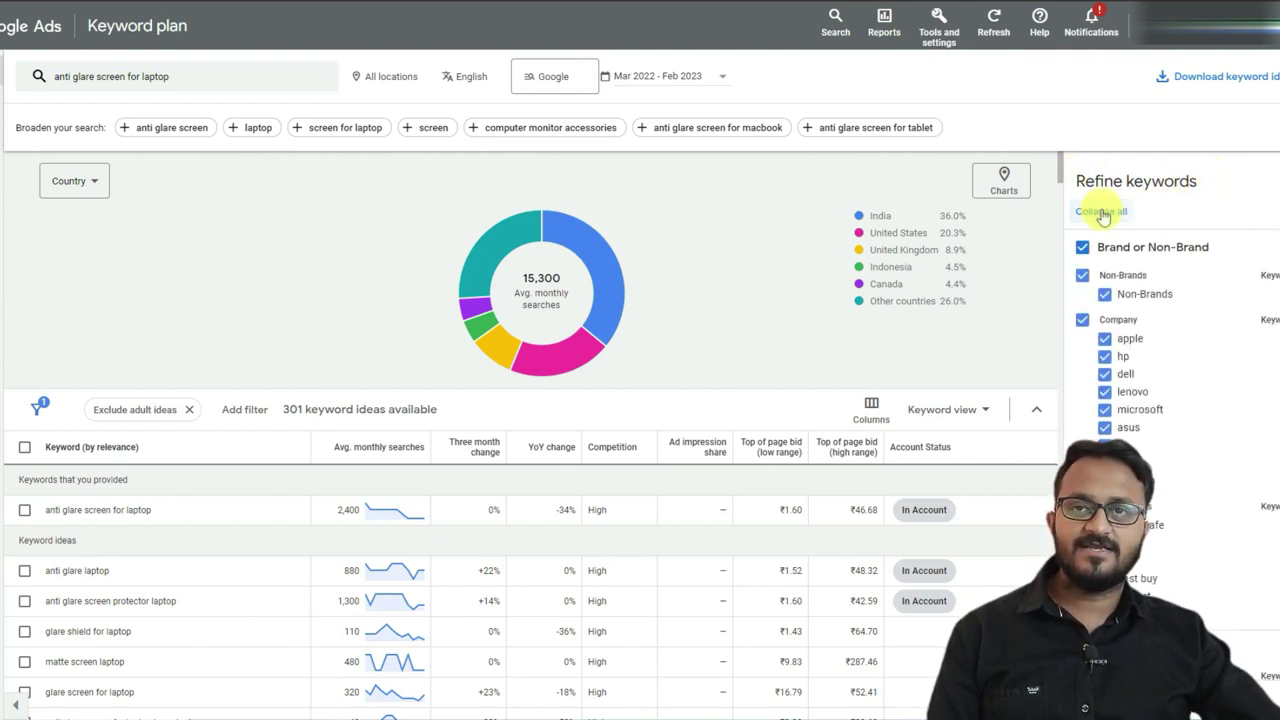
click(1104, 294)
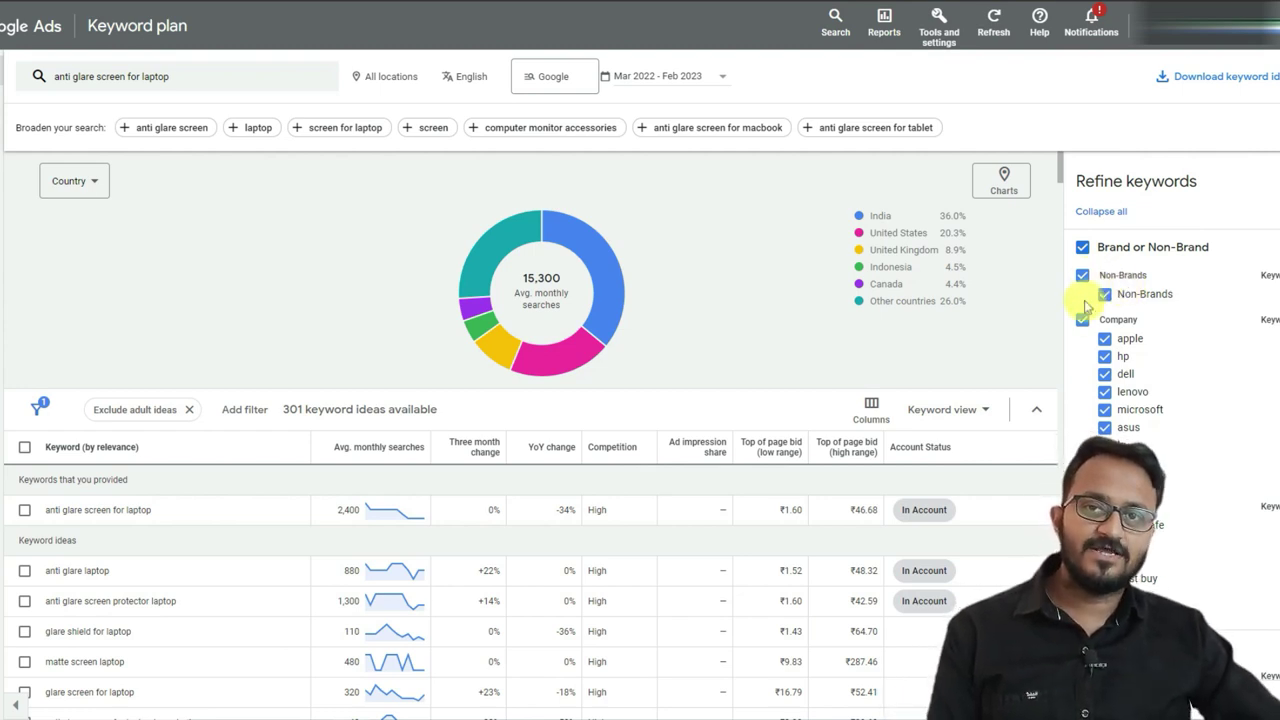
click(1082, 320)
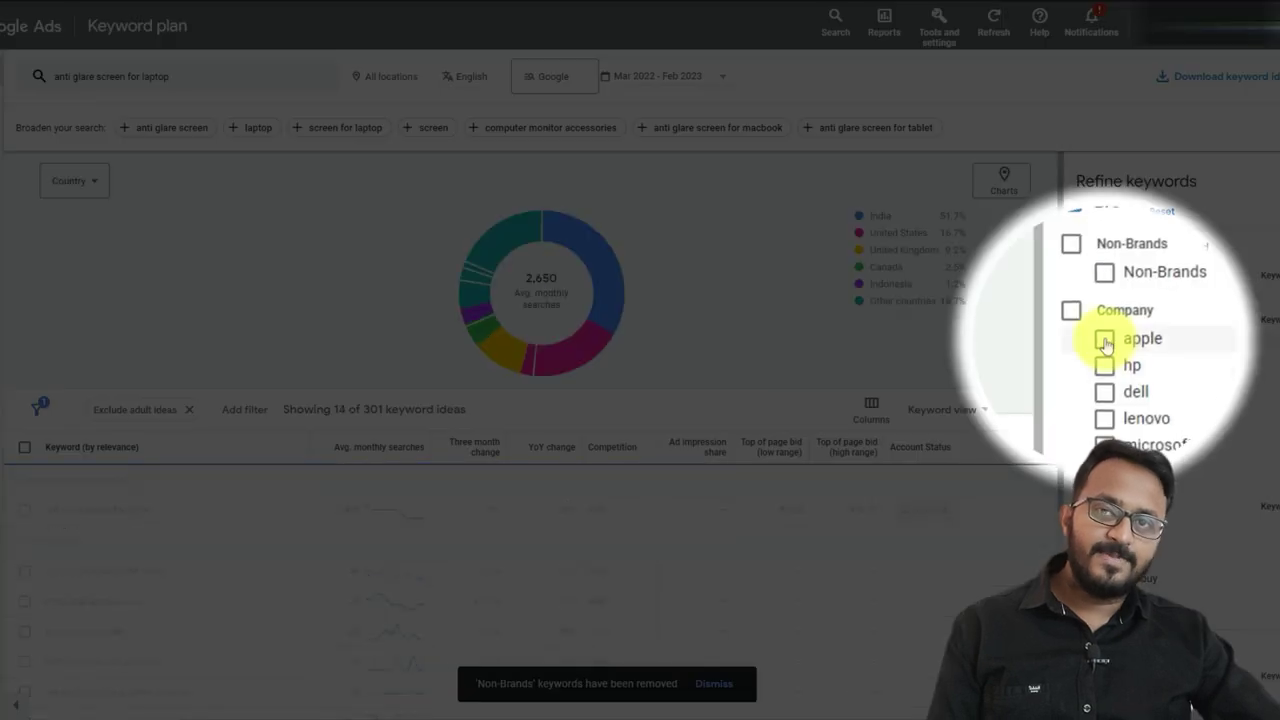
click(1104, 338)
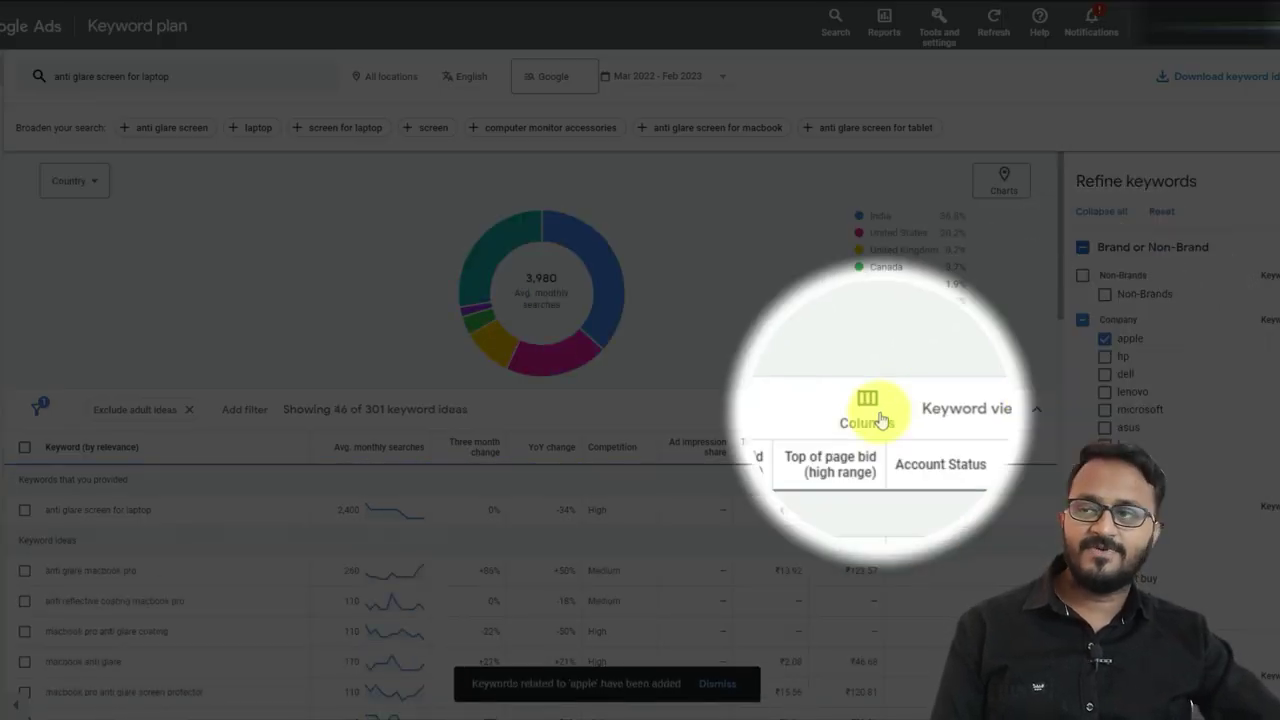
Step: Include all Company keywords again, review the brand and size refinements, and restore the Non-Brands keywords
scroll(230, 530, down, 1)
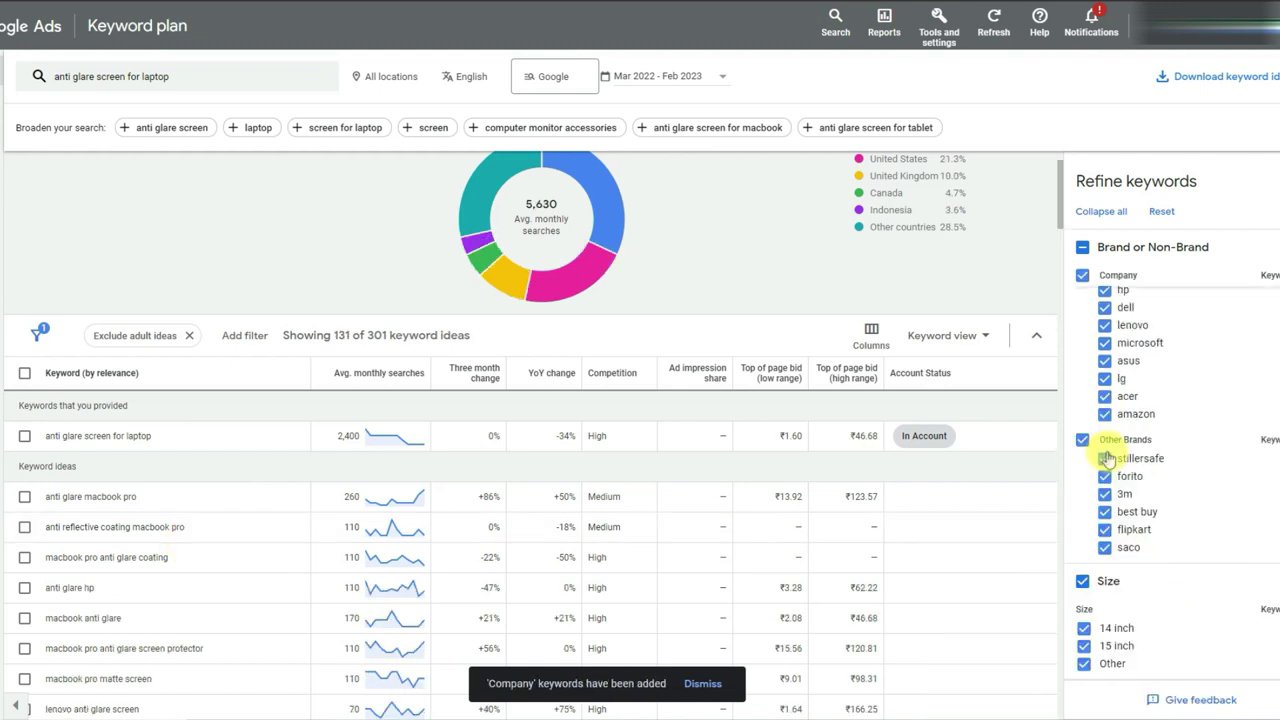
scroll(1128, 360, up, 2)
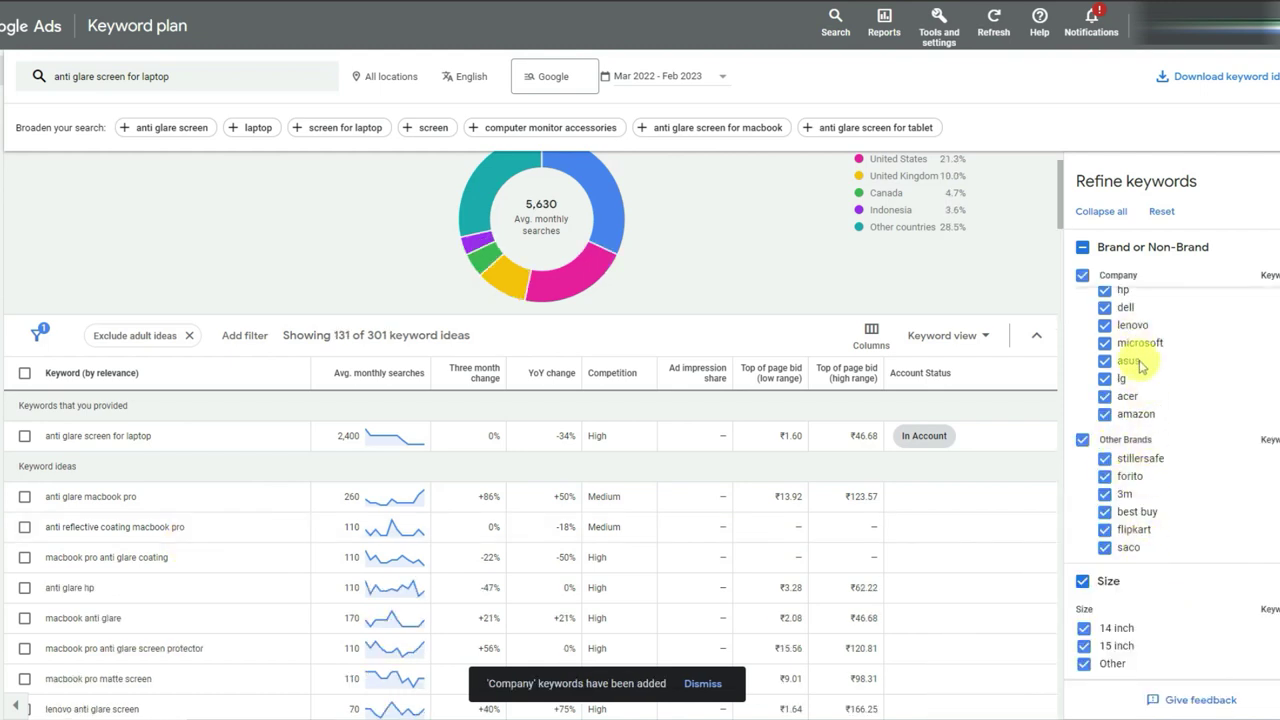
scroll(1145, 480, down, 2)
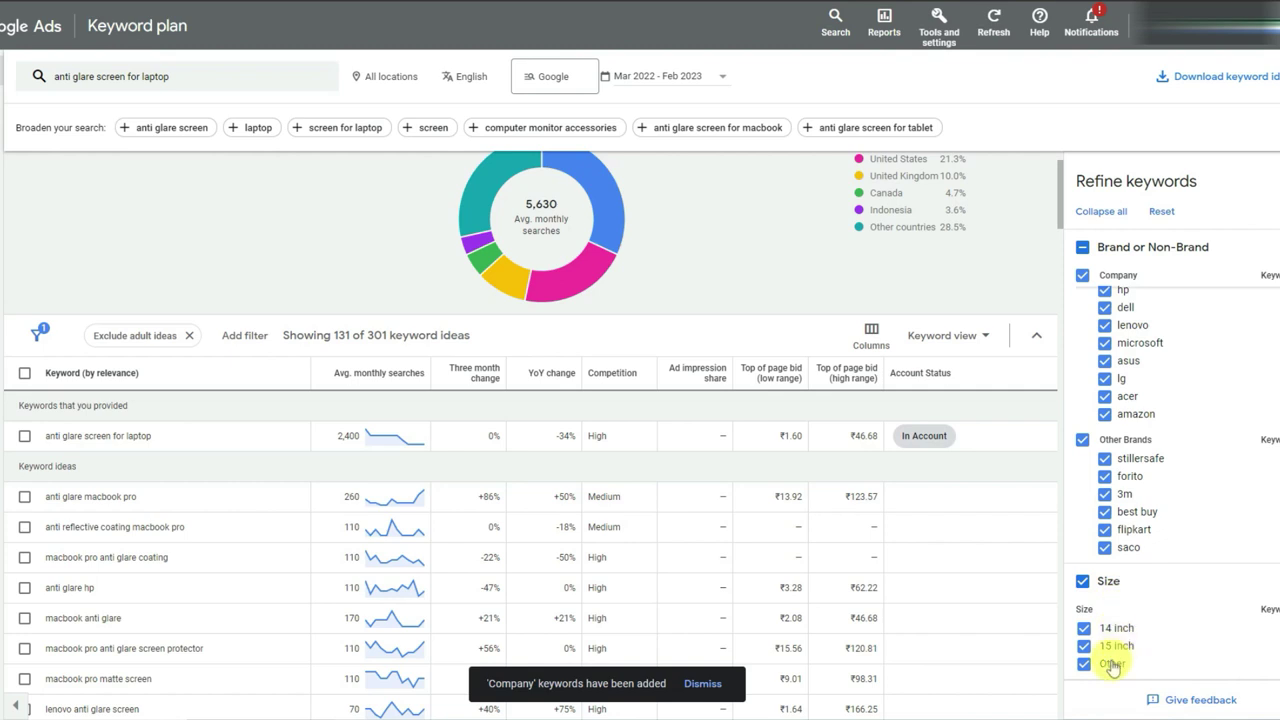
scroll(1115, 642, up, 2)
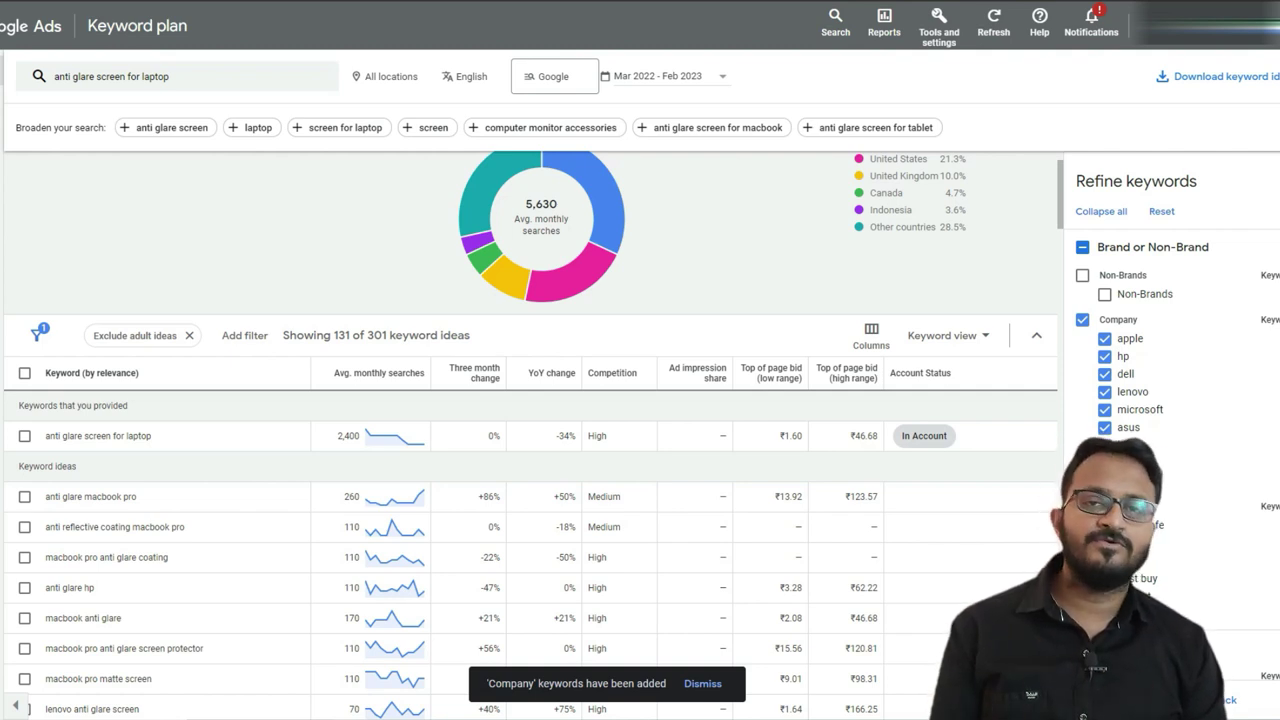
click(1083, 277)
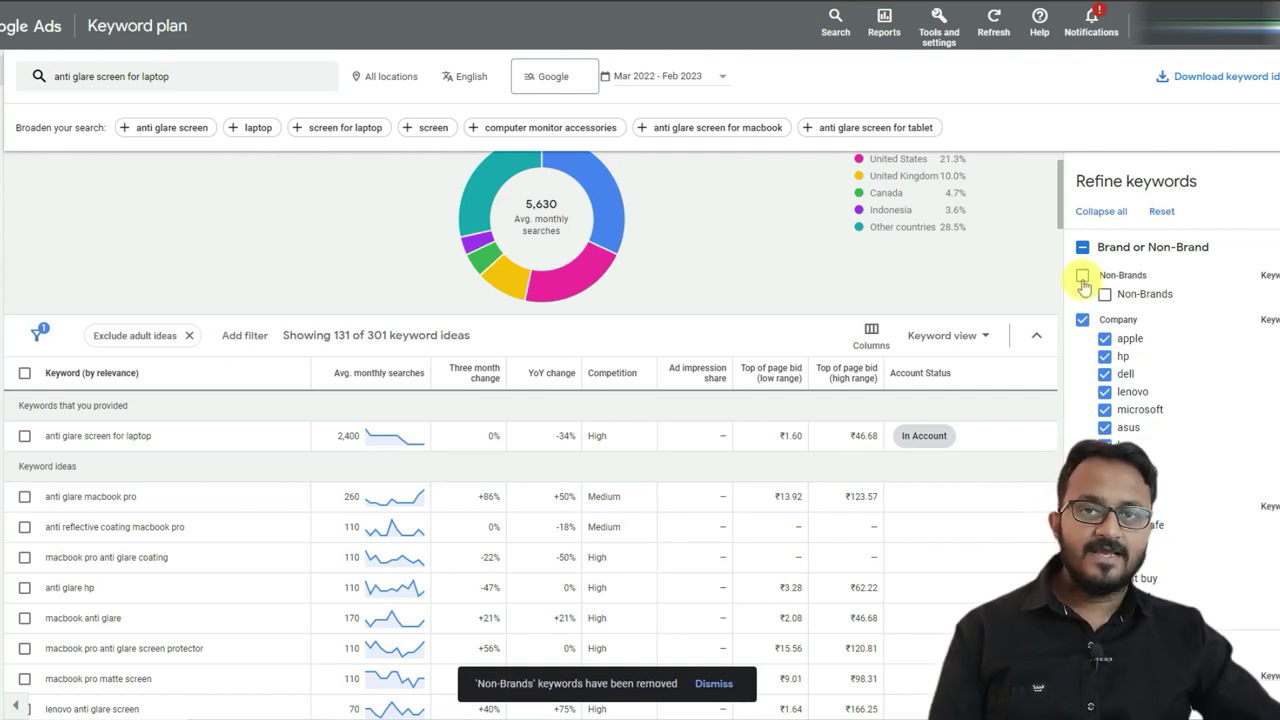
click(1083, 277)
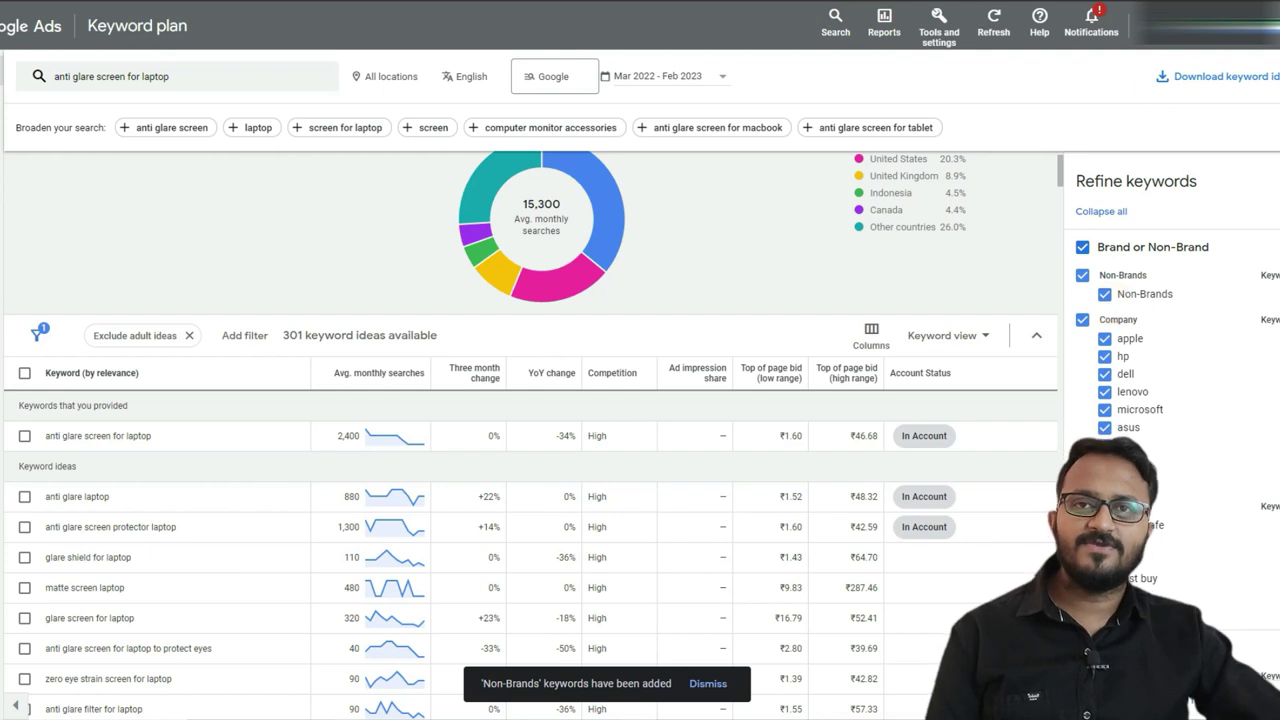
Step: Open the download format options for the keyword ideas
click(1190, 80)
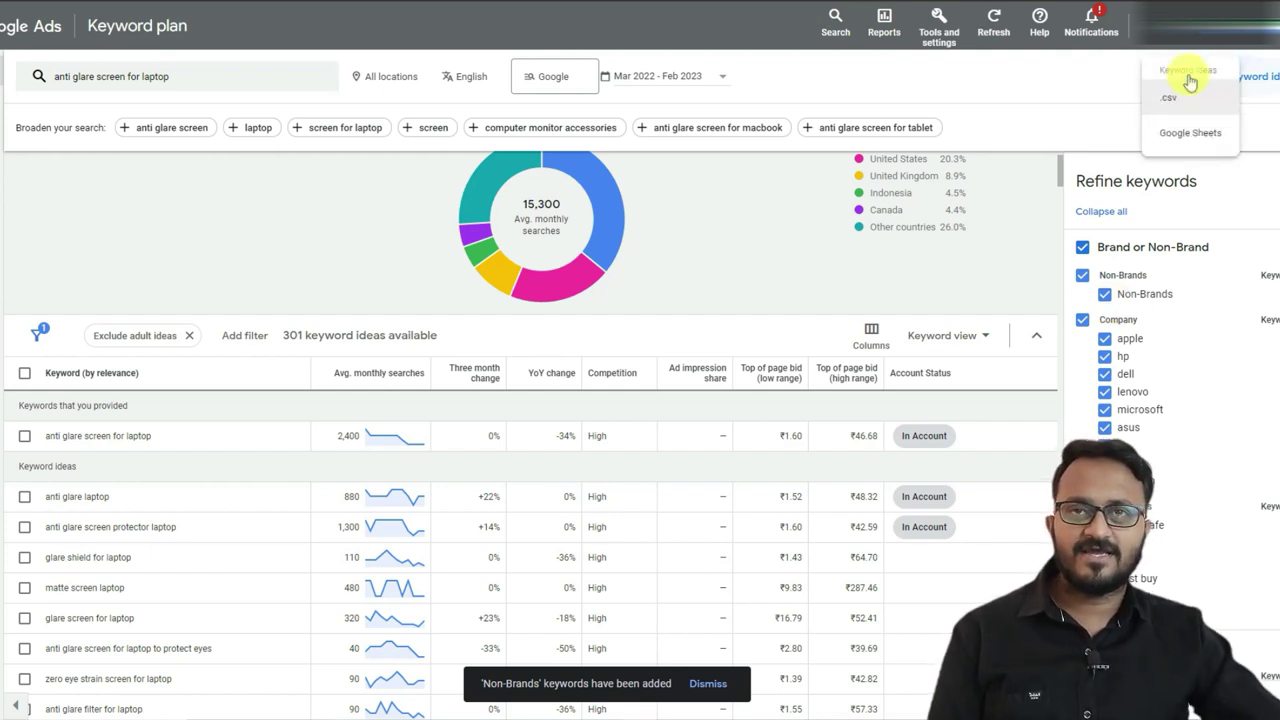